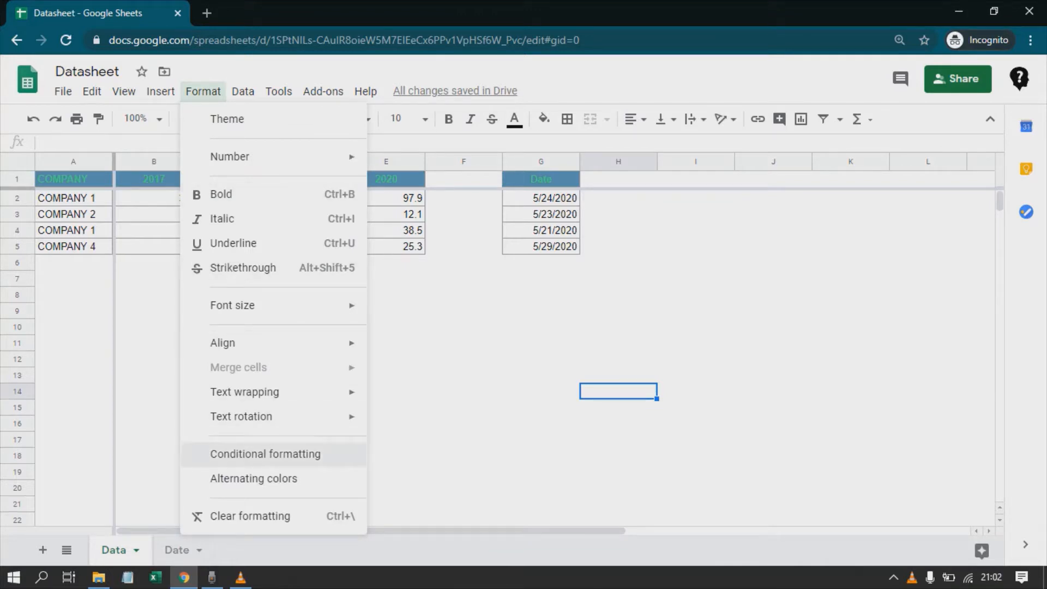
Start a single-color conditional format rule and apply it to the range A2:E5.
click(265, 454)
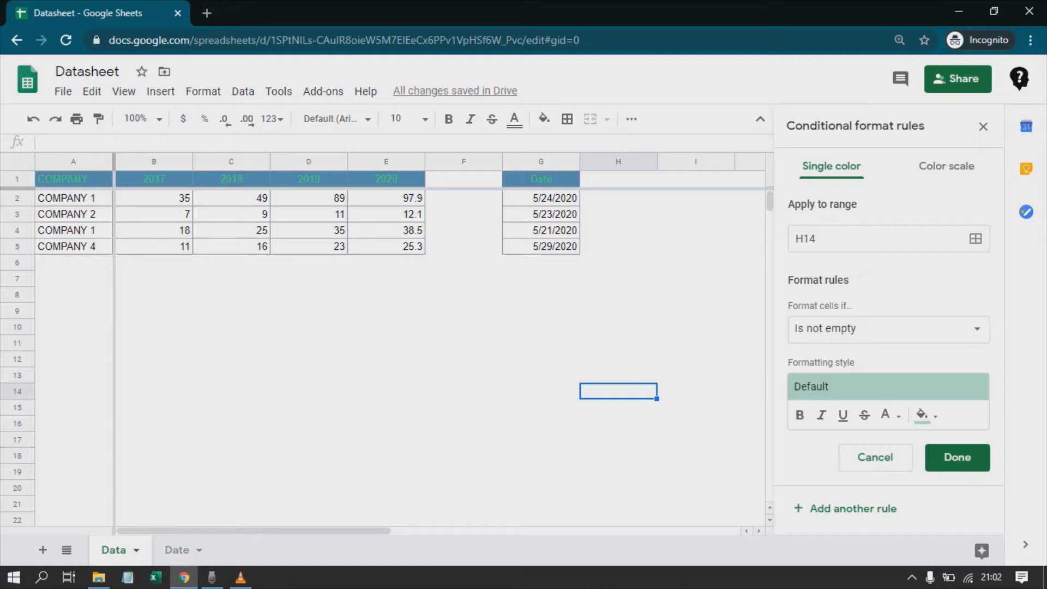
click(975, 238)
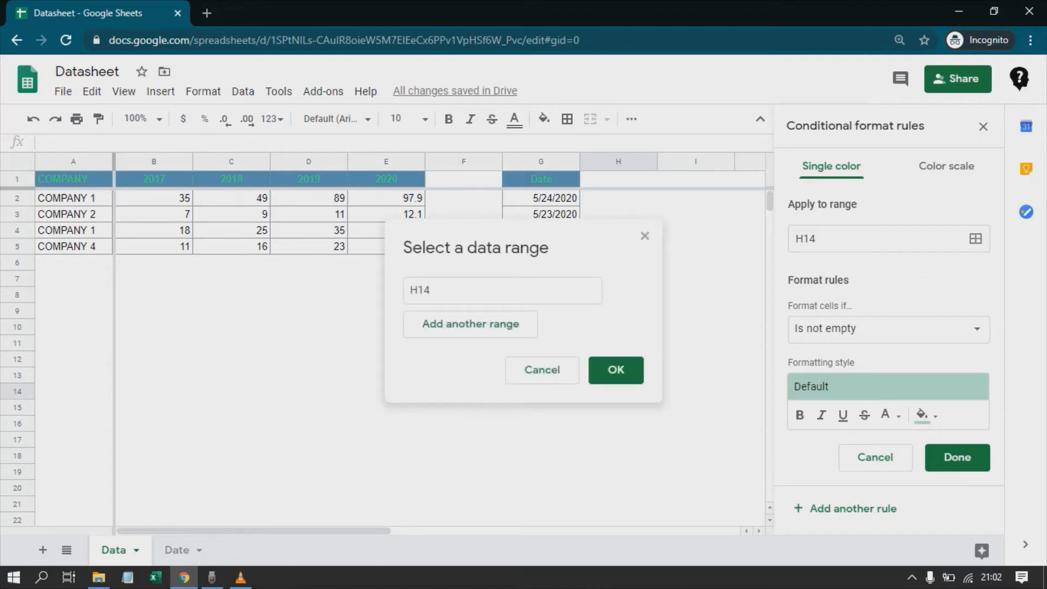
drag(73, 197, 365, 246)
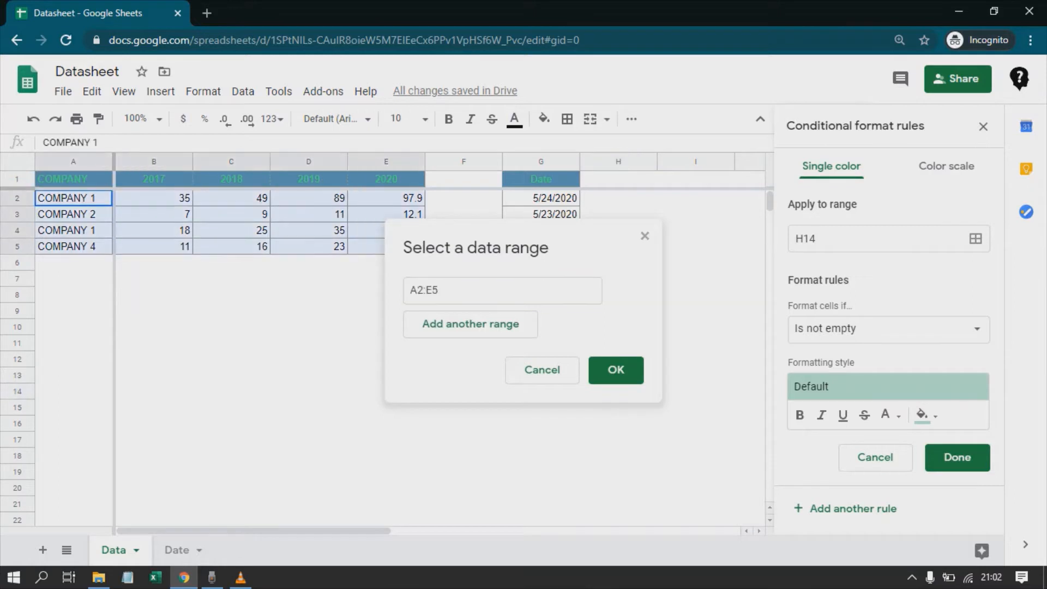
click(615, 369)
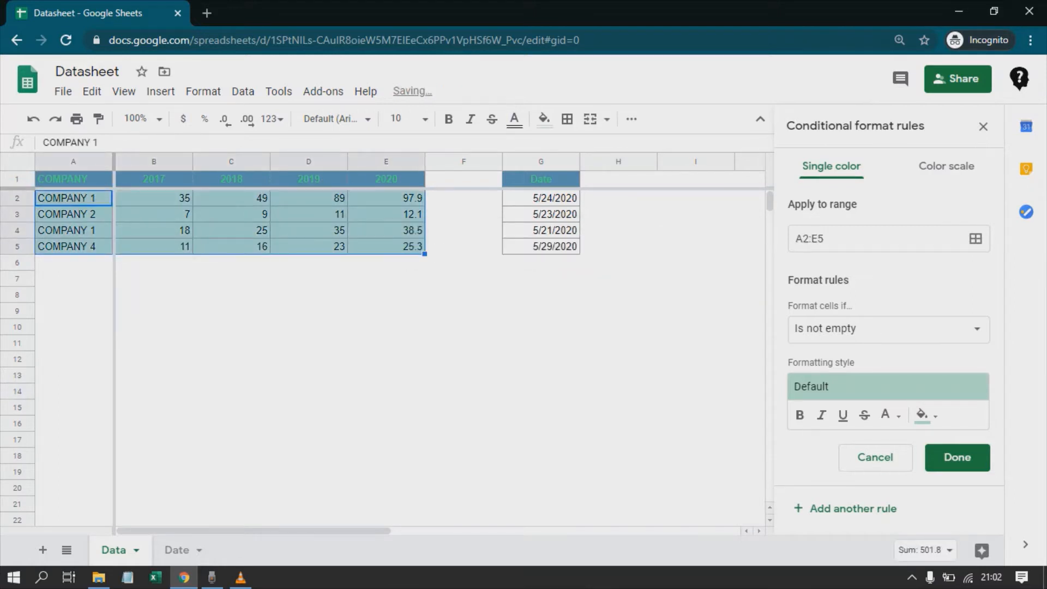
Set the rule's condition to Text contains with the value "any".
click(888, 329)
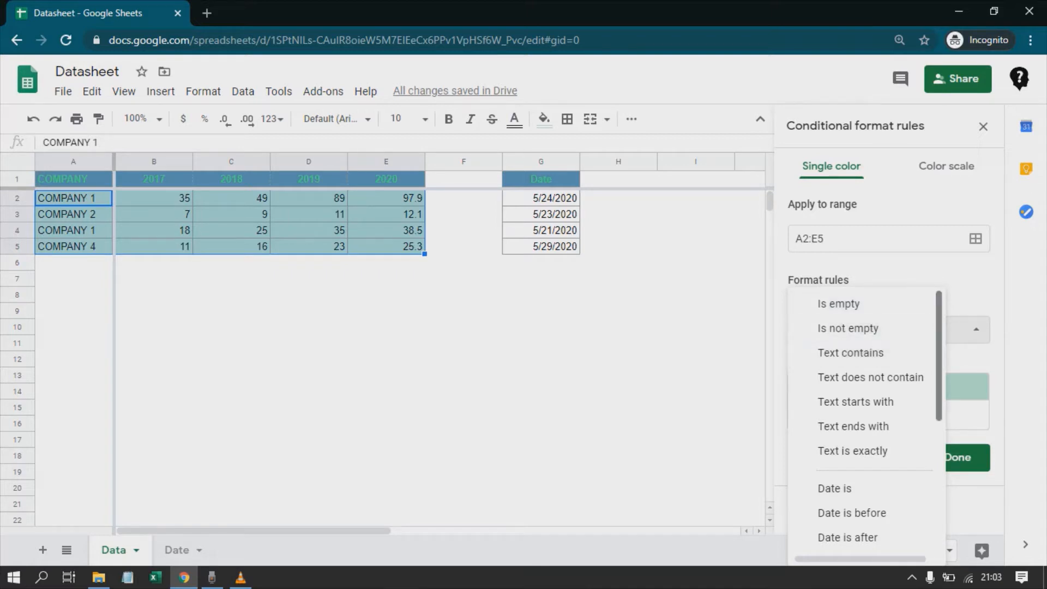
scroll(866, 415, down, 1)
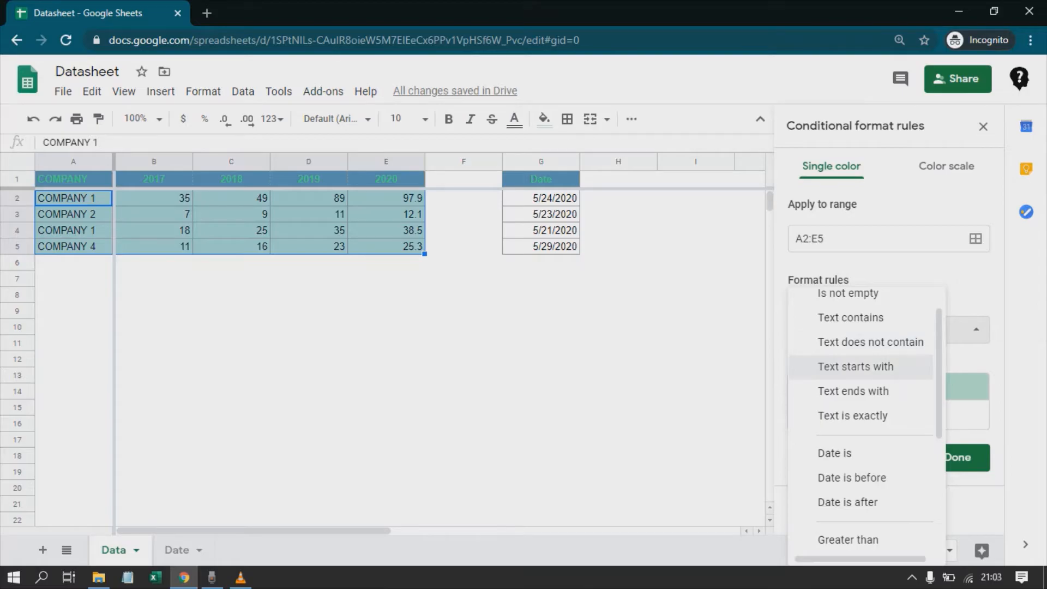
click(851, 317)
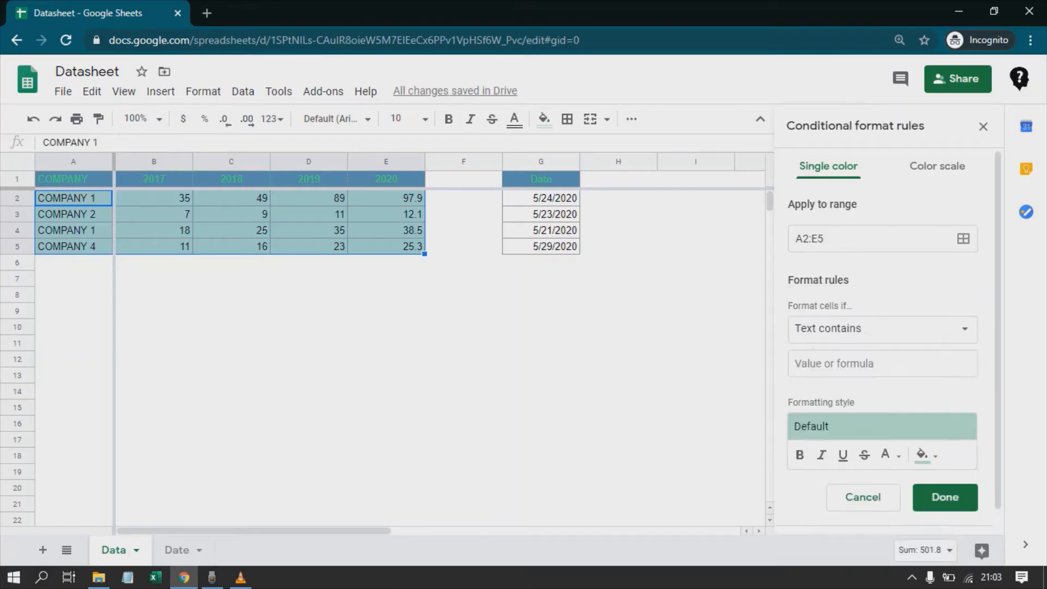
click(872, 364)
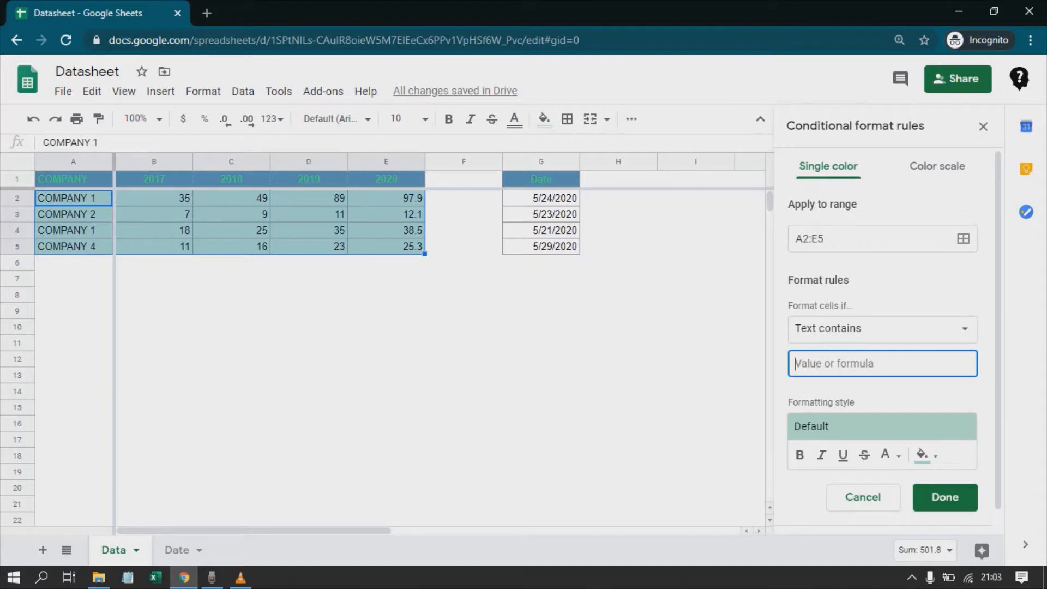
text(any)
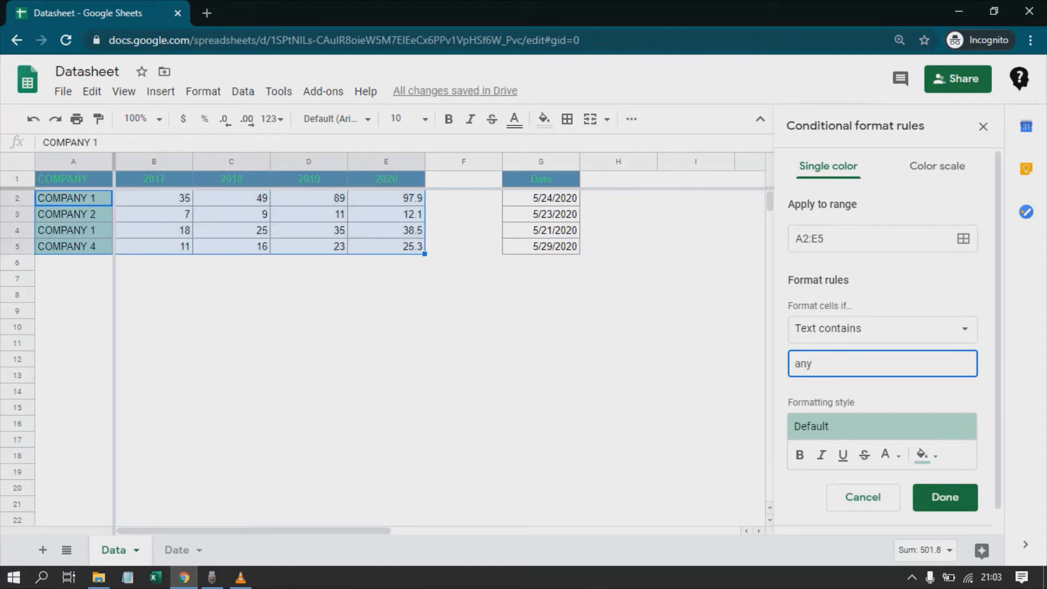
Set the rule's fill color to the steel blue theme color that matches the header row.
click(925, 455)
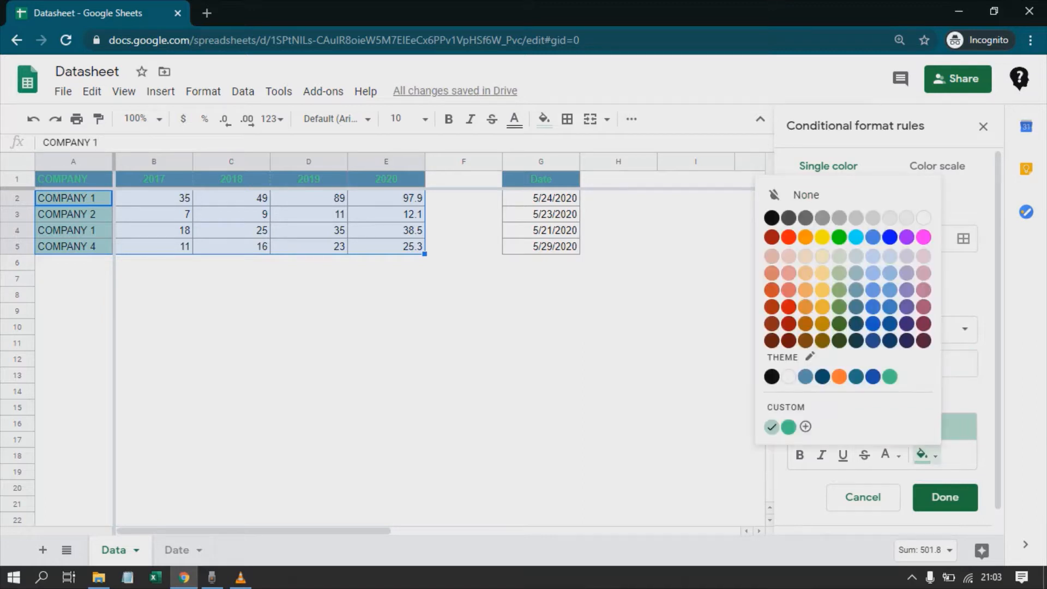
key(Escape)
click(927, 455)
click(805, 376)
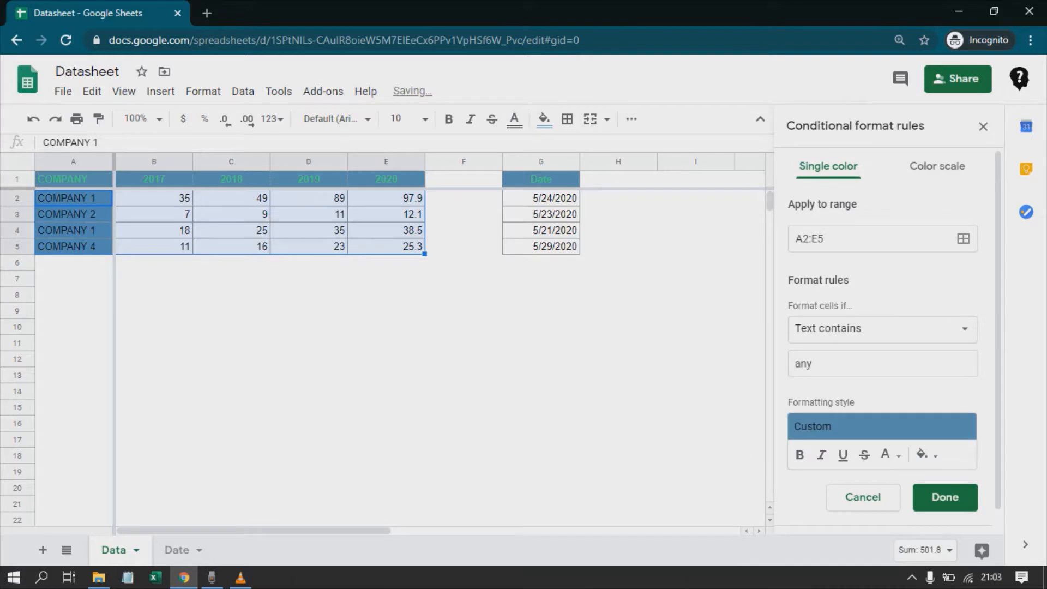
Try 1 as the text the rule has to match, and clear the value again.
double_click(803, 364)
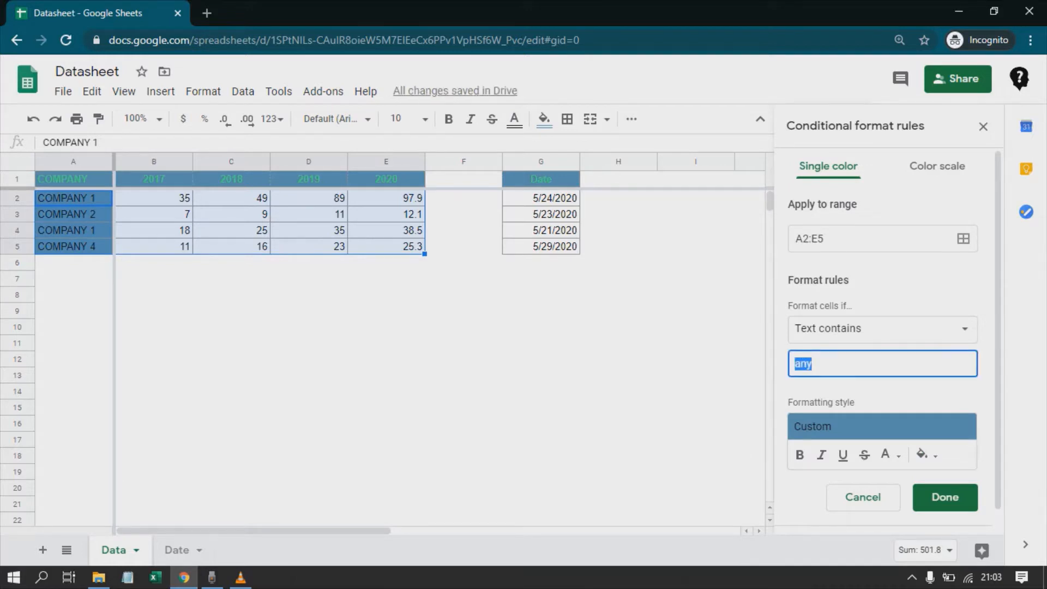
text(1)
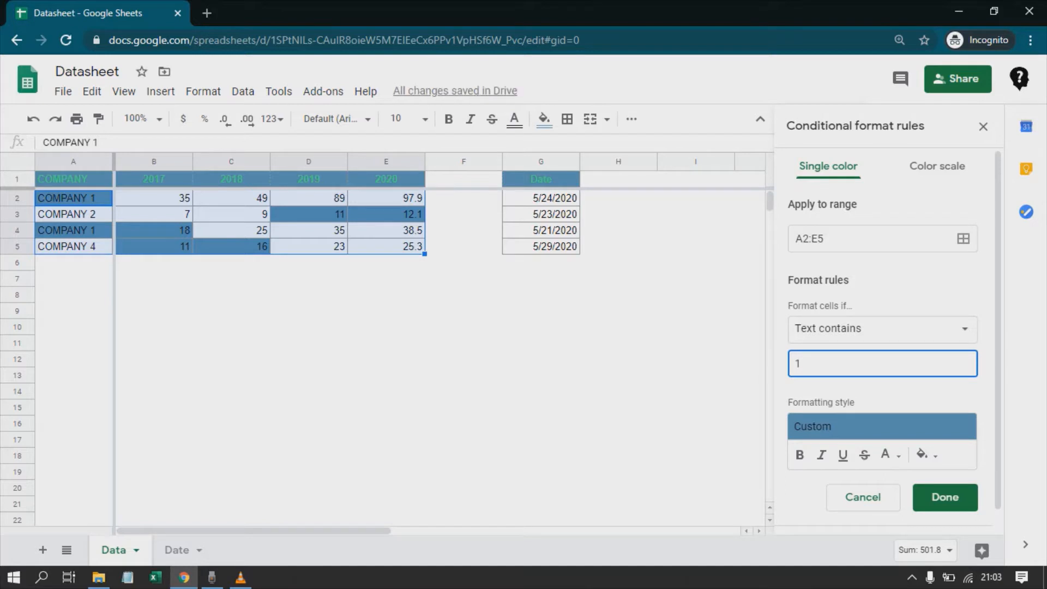
click(882, 330)
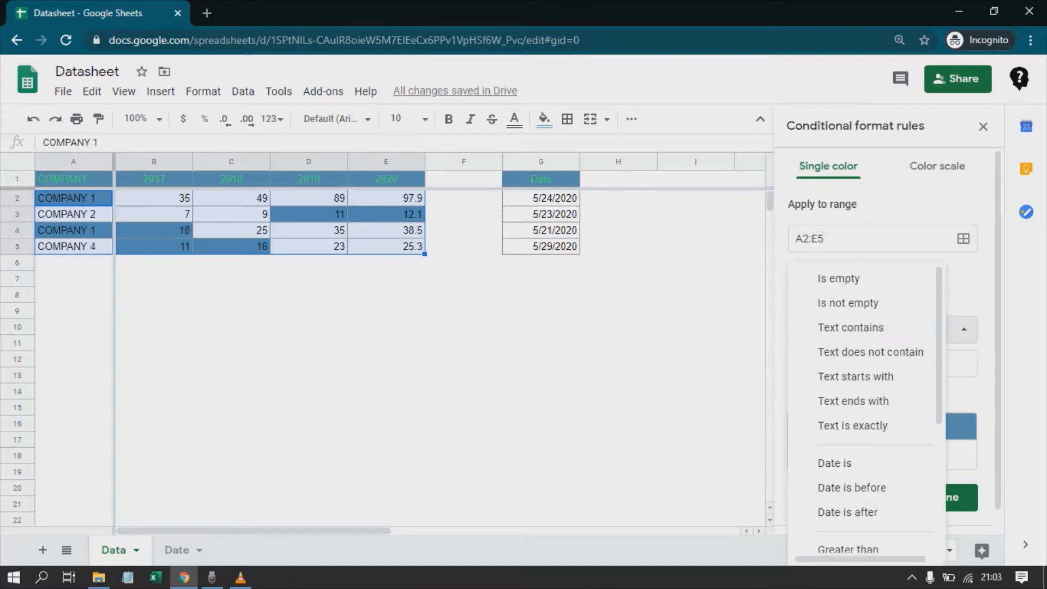
click(961, 363)
key(BackSpace)
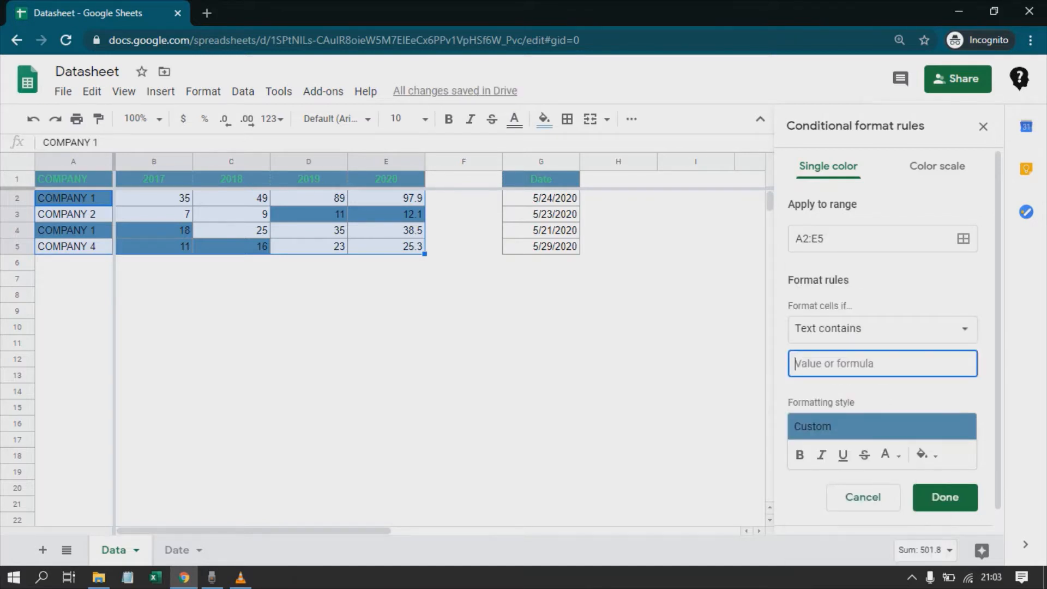
Change the condition to Date is today and apply the rule to the date cells G2:G5.
click(882, 329)
scroll(866, 409, down, 3)
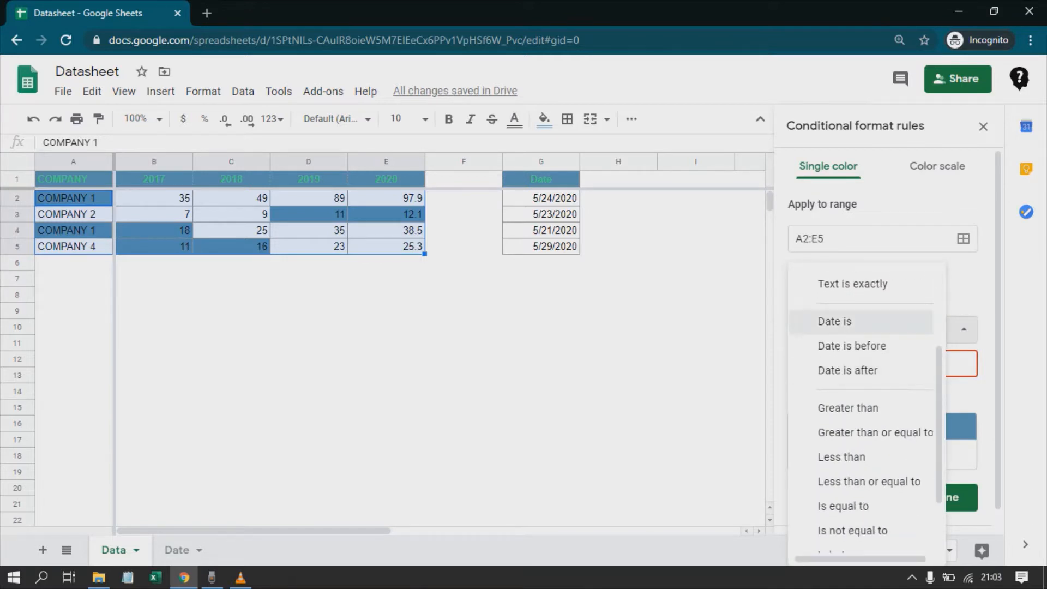
click(834, 322)
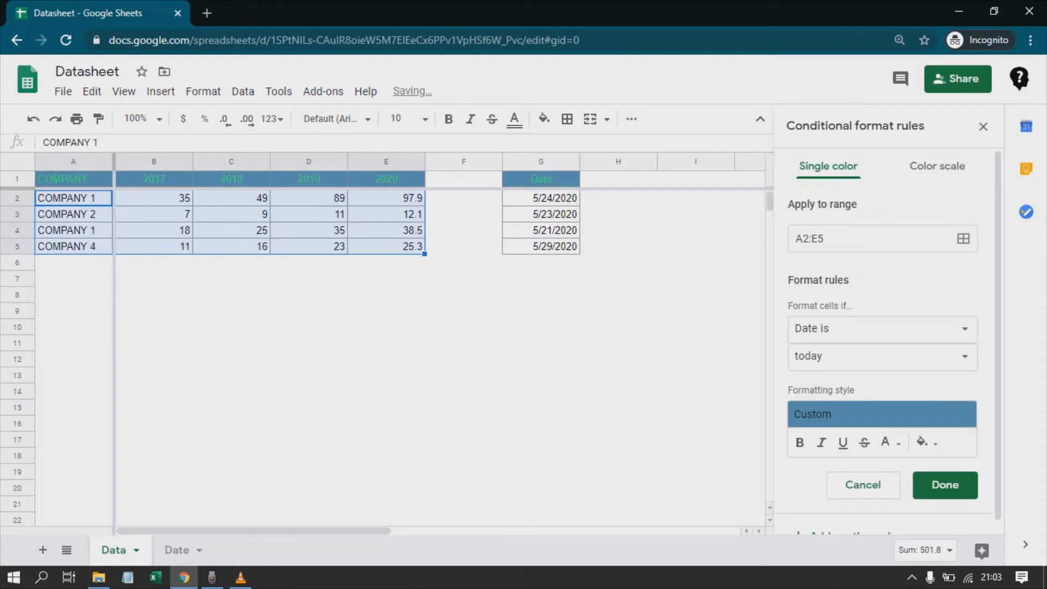
click(850, 357)
click(851, 355)
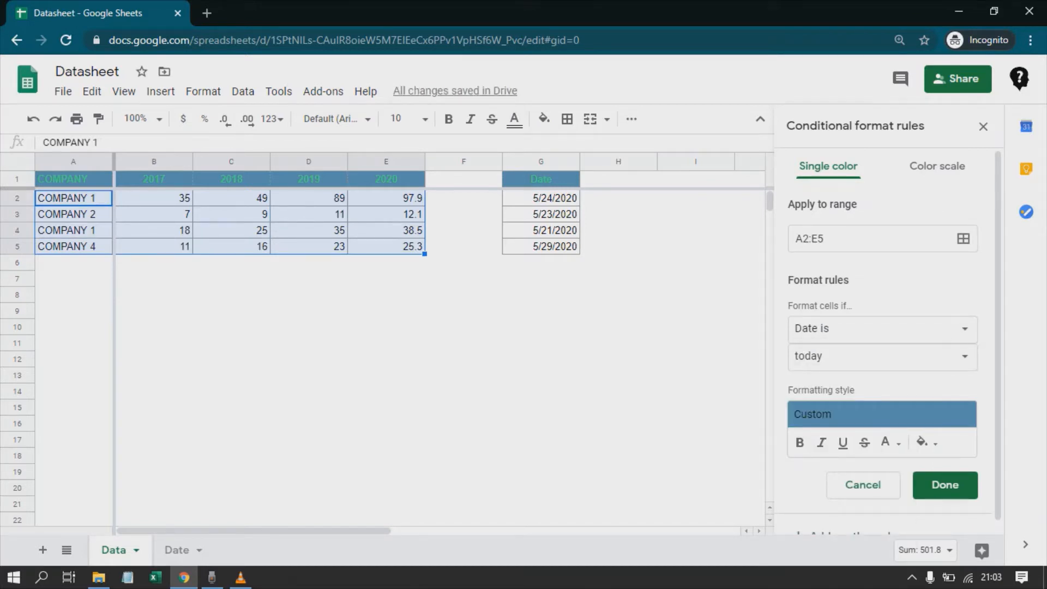
click(963, 238)
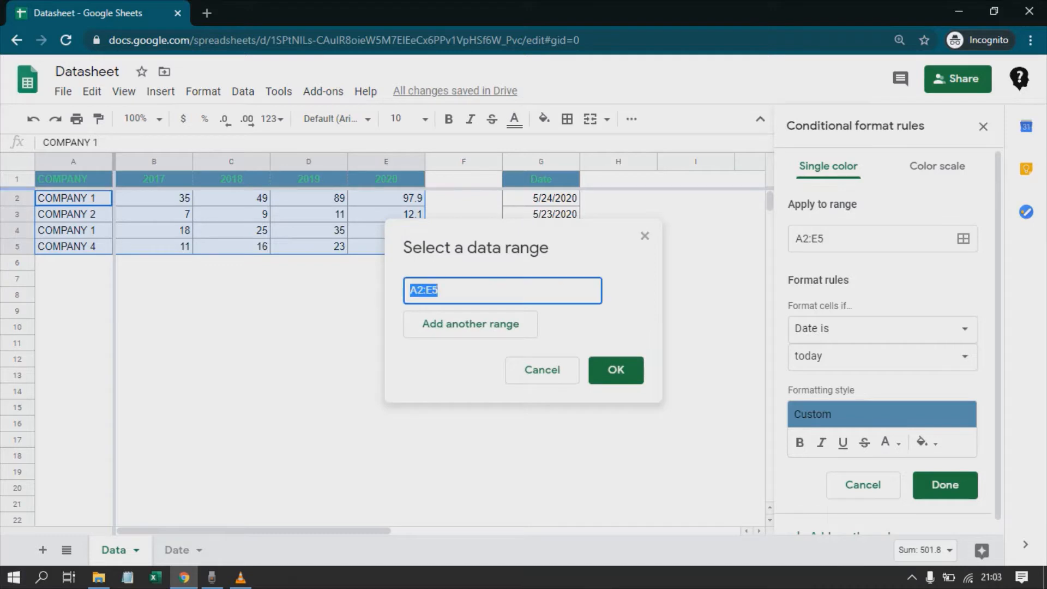
drag(541, 198, 541, 246)
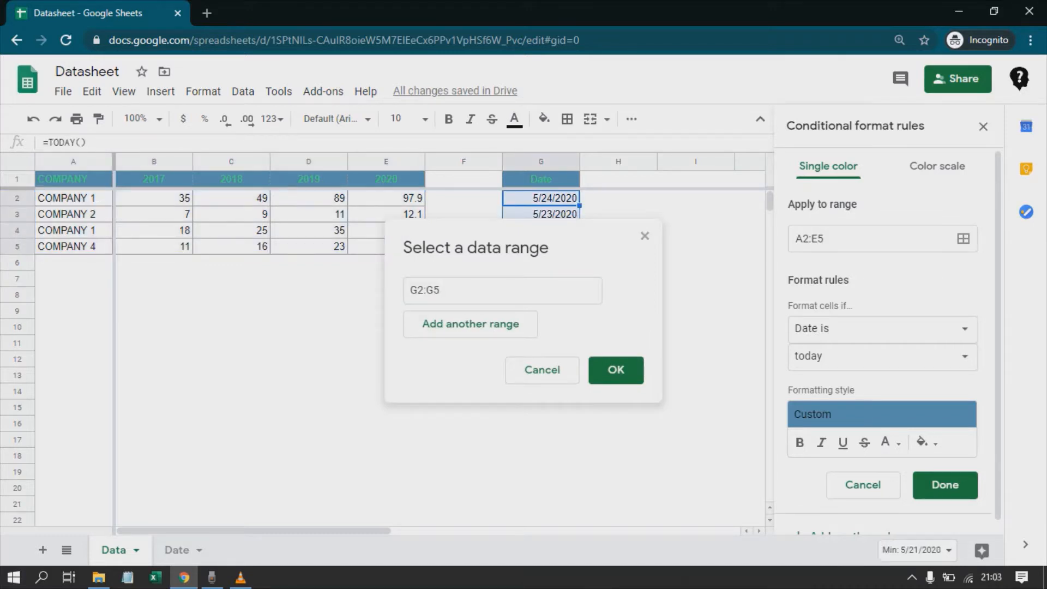
click(616, 370)
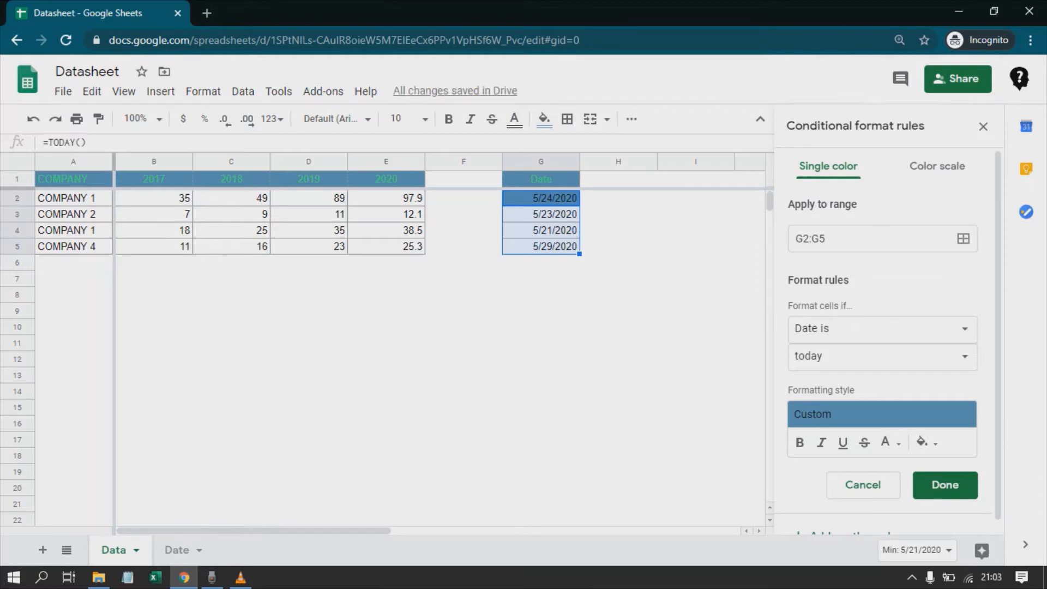
Try tomorrow as the rule's date option, and switch it to yesterday.
click(872, 356)
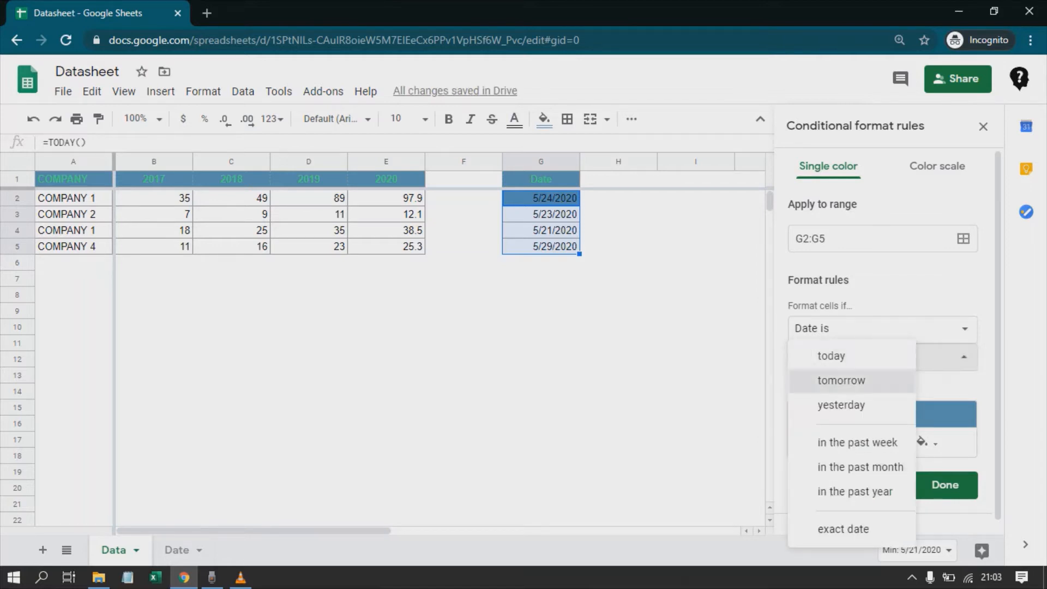
click(840, 380)
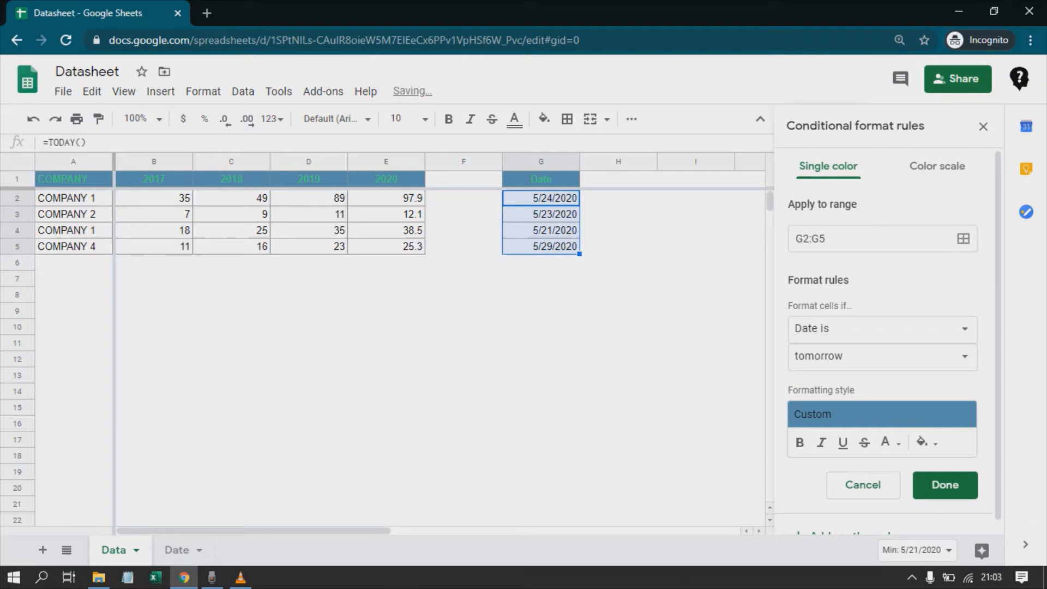
click(872, 356)
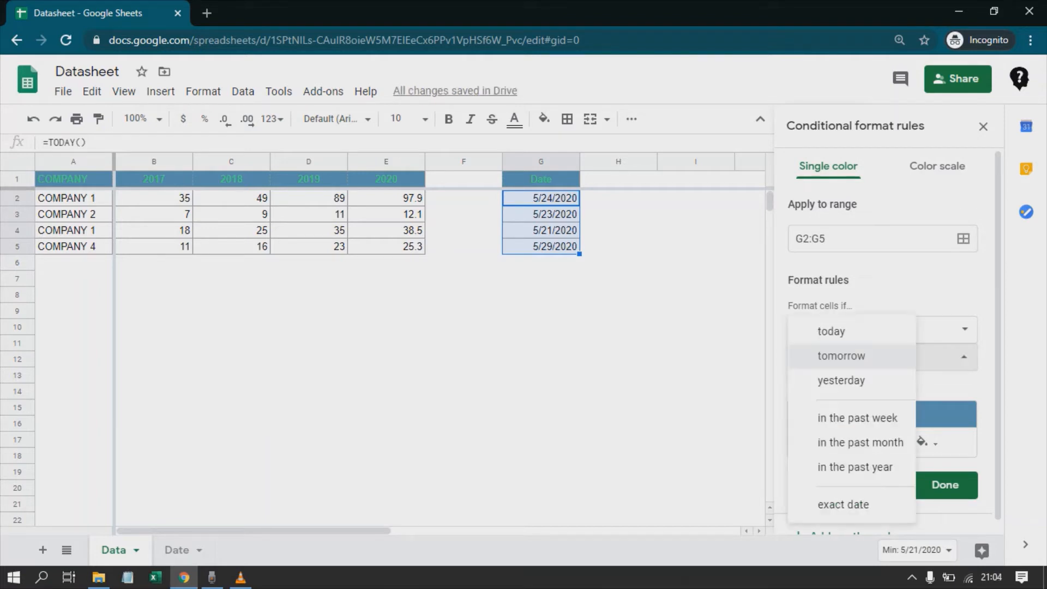
click(841, 378)
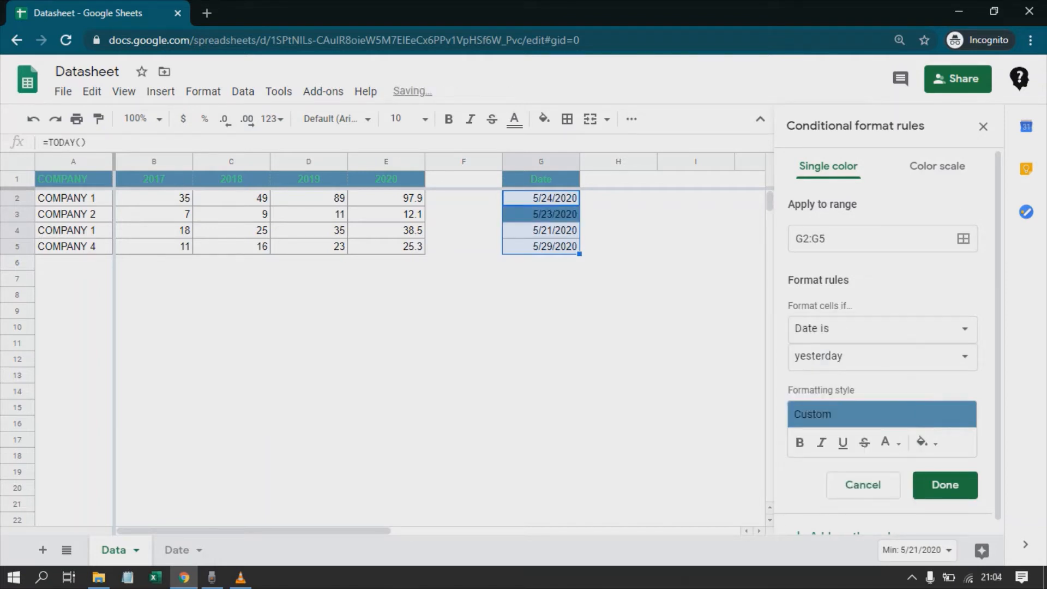
click(873, 327)
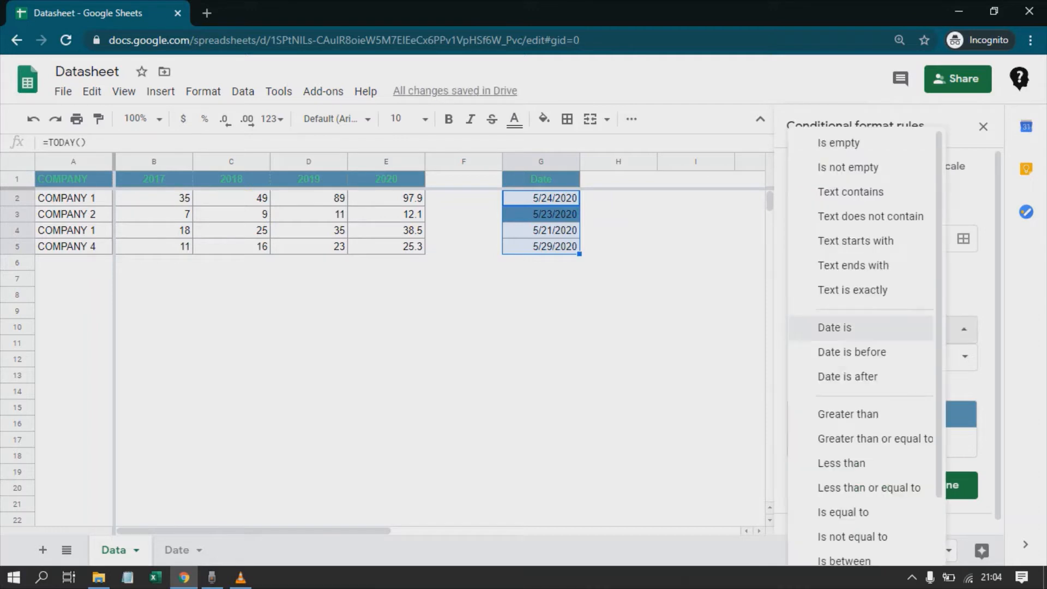
scroll(872, 349, down, 3)
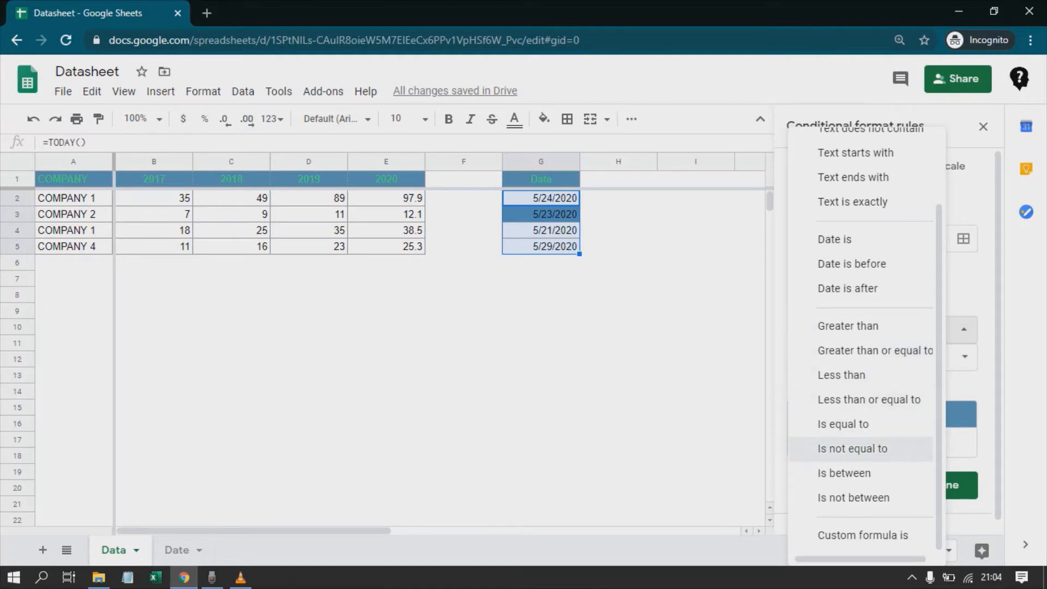
click(968, 280)
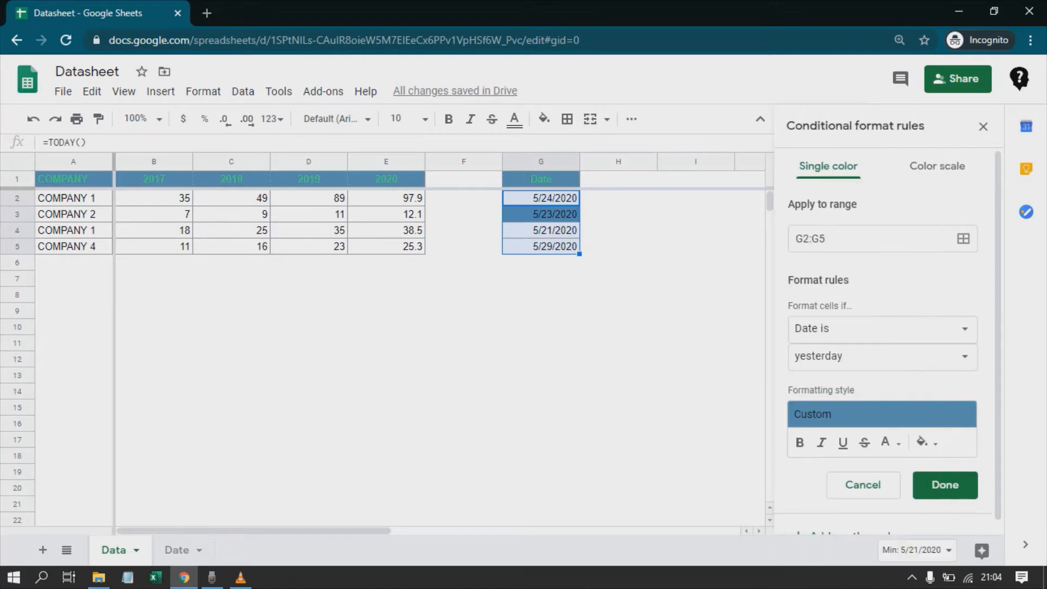
Apply the rule to A2:E5 and change its condition to Less than or equal to 50.
click(963, 238)
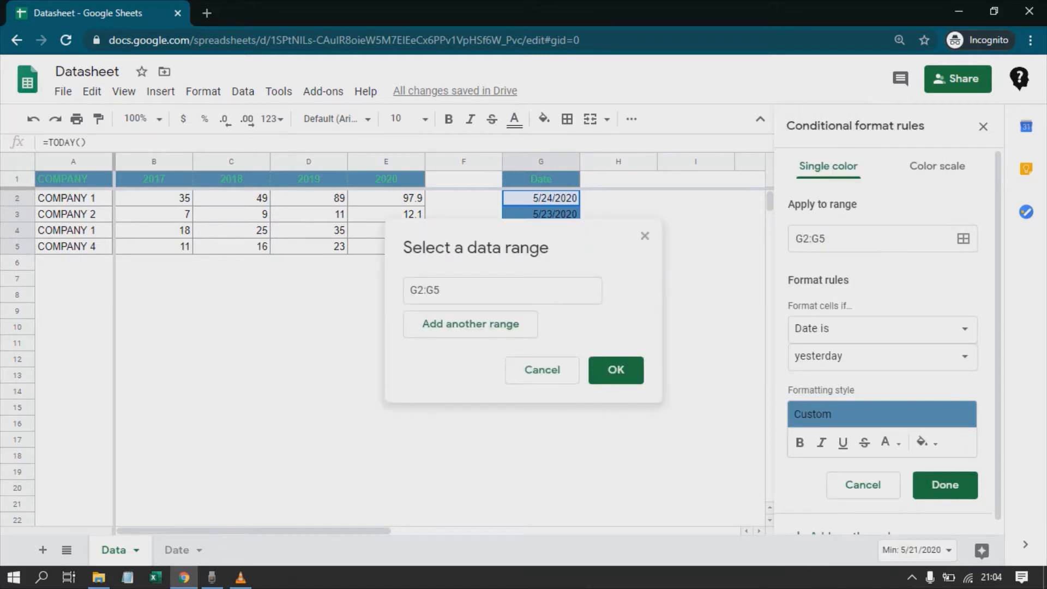
drag(74, 197, 386, 246)
click(615, 369)
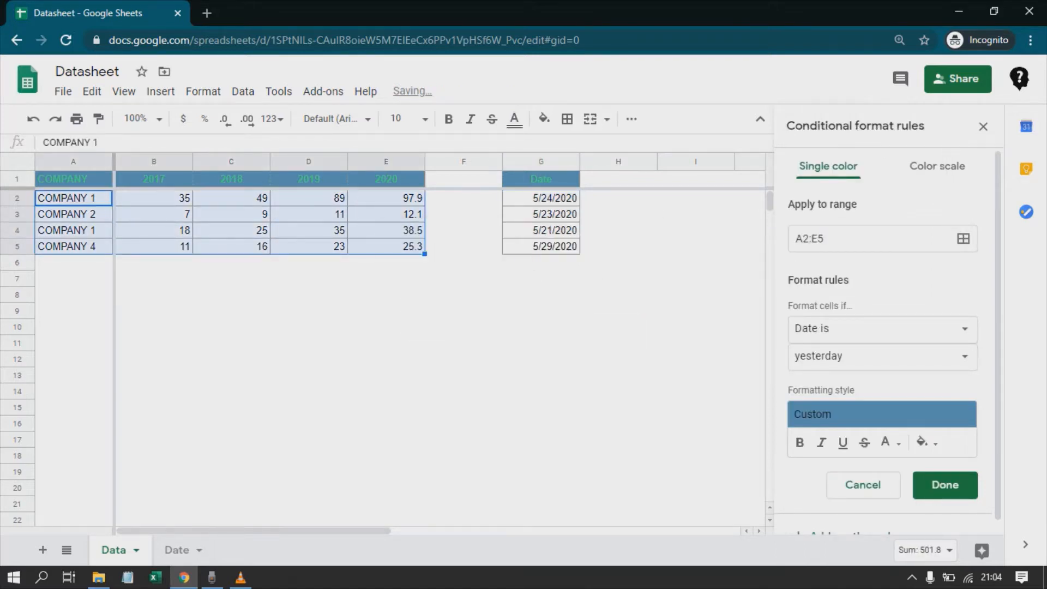
click(921, 329)
drag(939, 385, 938, 458)
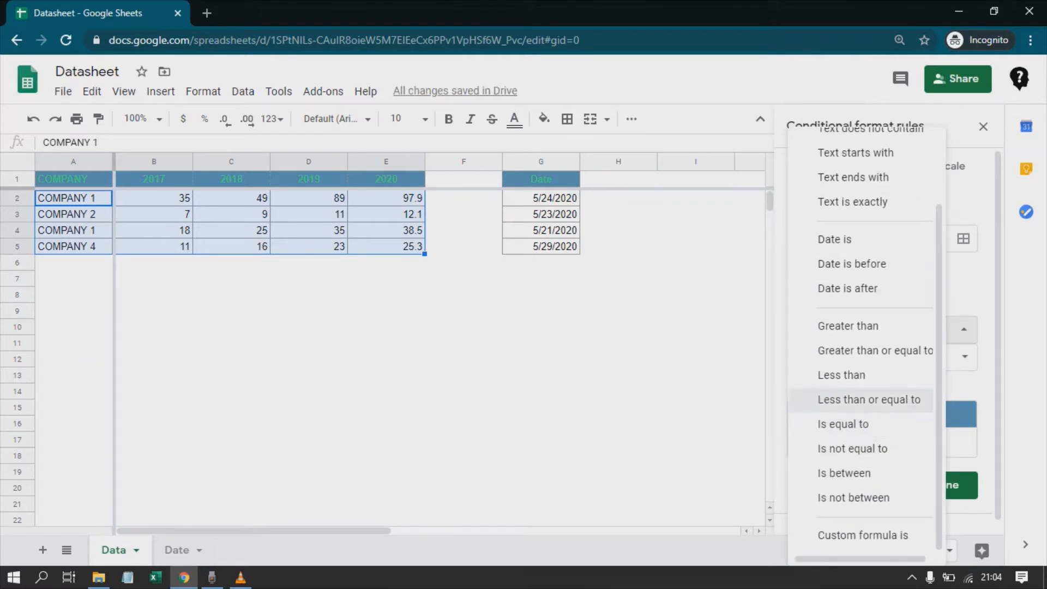
click(868, 399)
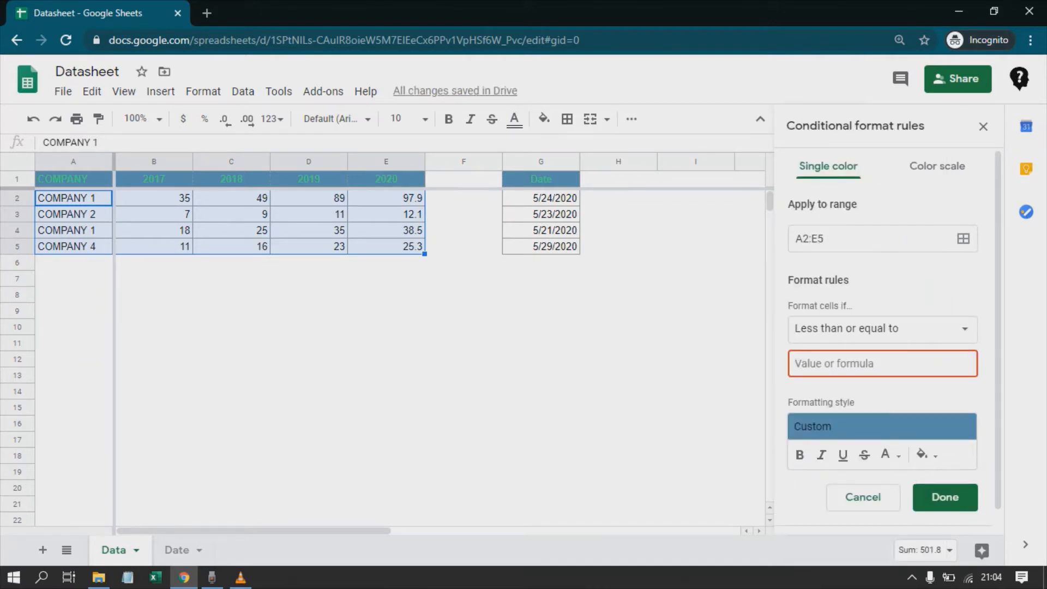
text(50)
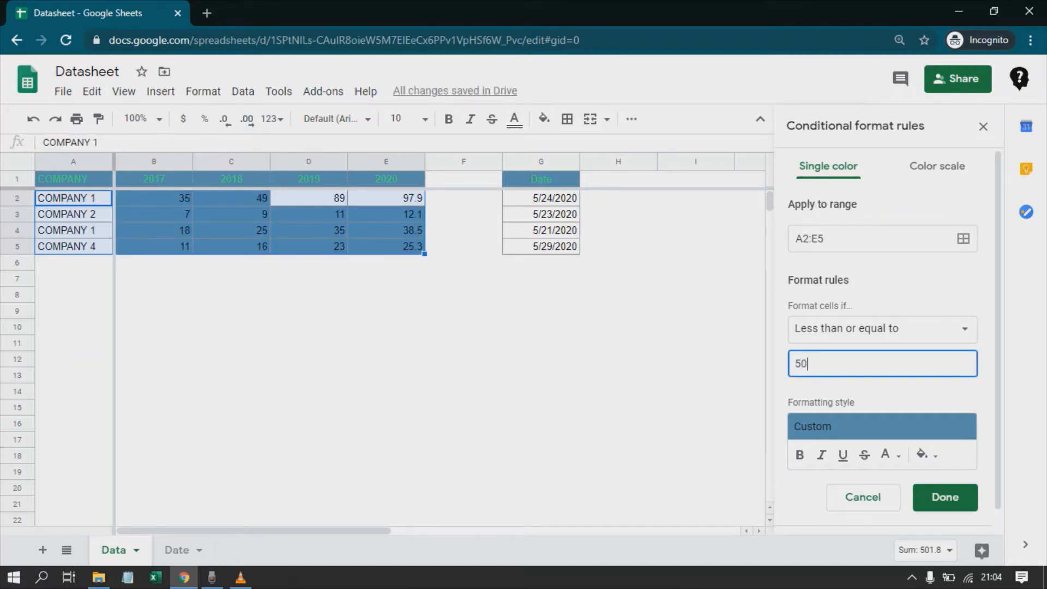
Change the rule's condition to Custom formula is and enter the formula =e2>30.
click(872, 331)
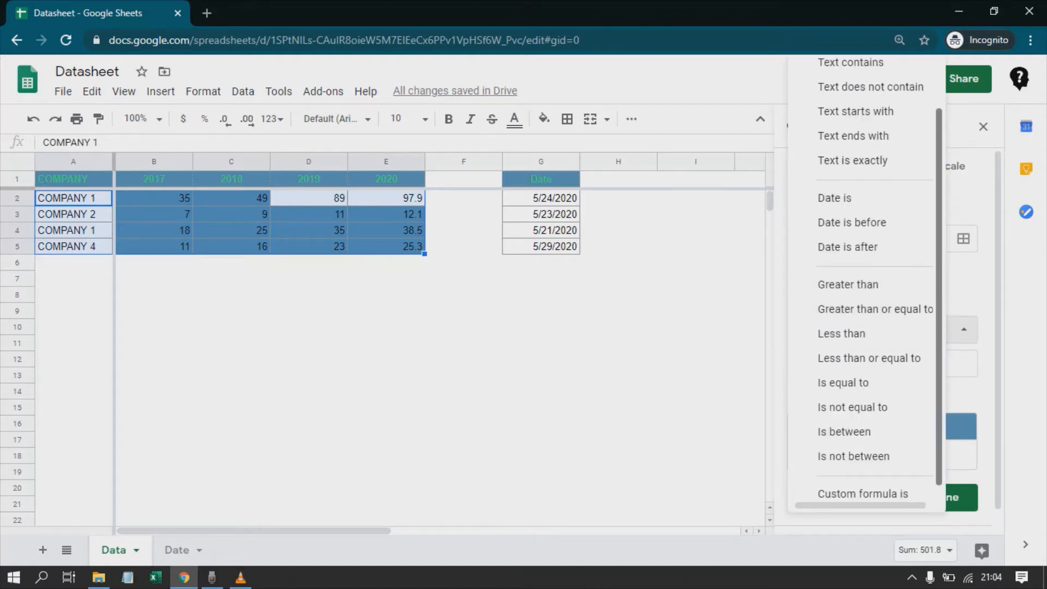
scroll(872, 297, up, 2)
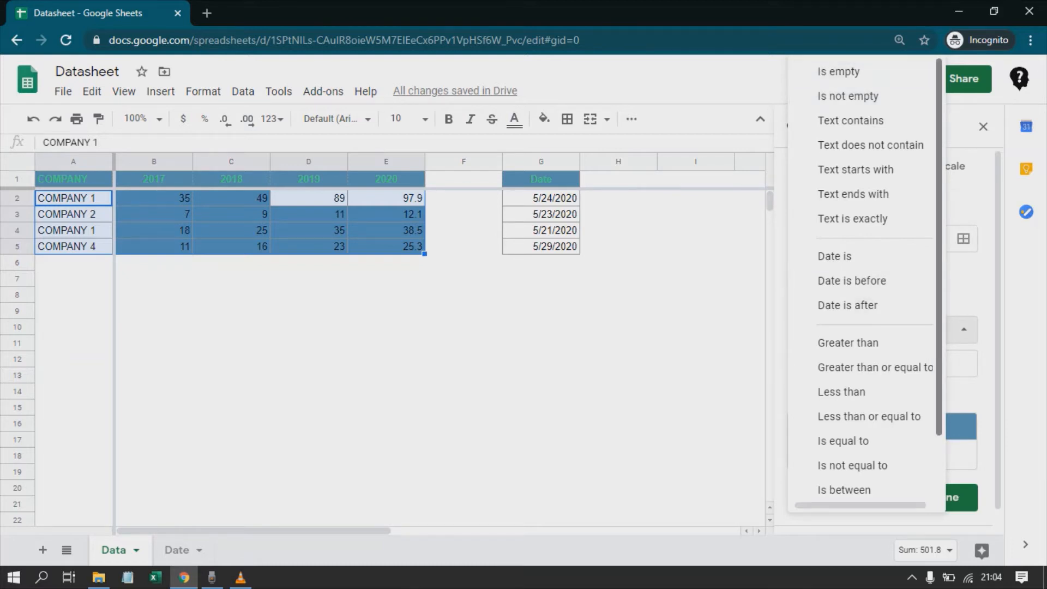
scroll(862, 284, down, 2)
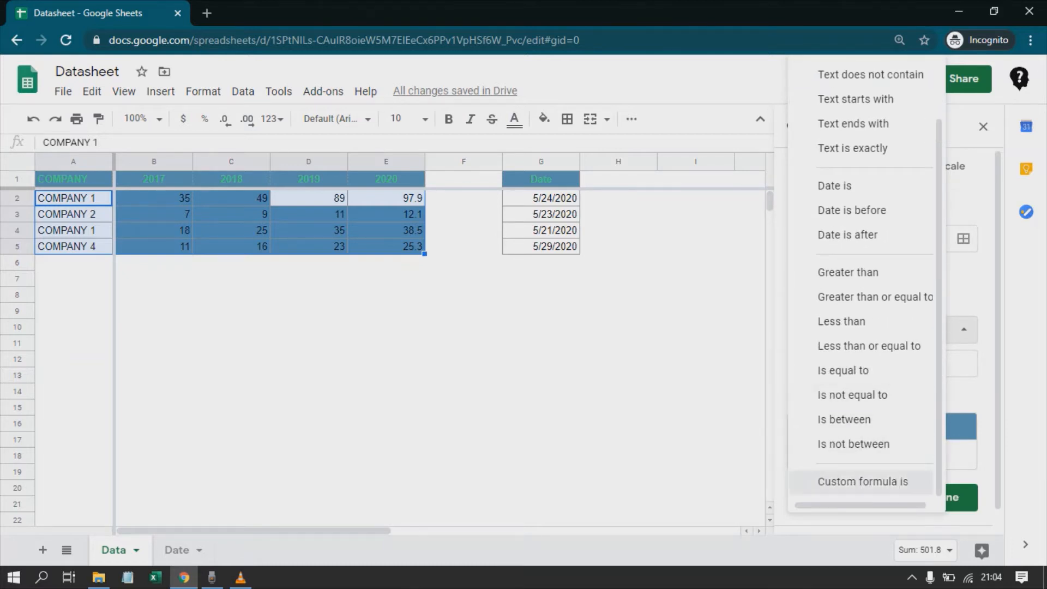
click(862, 481)
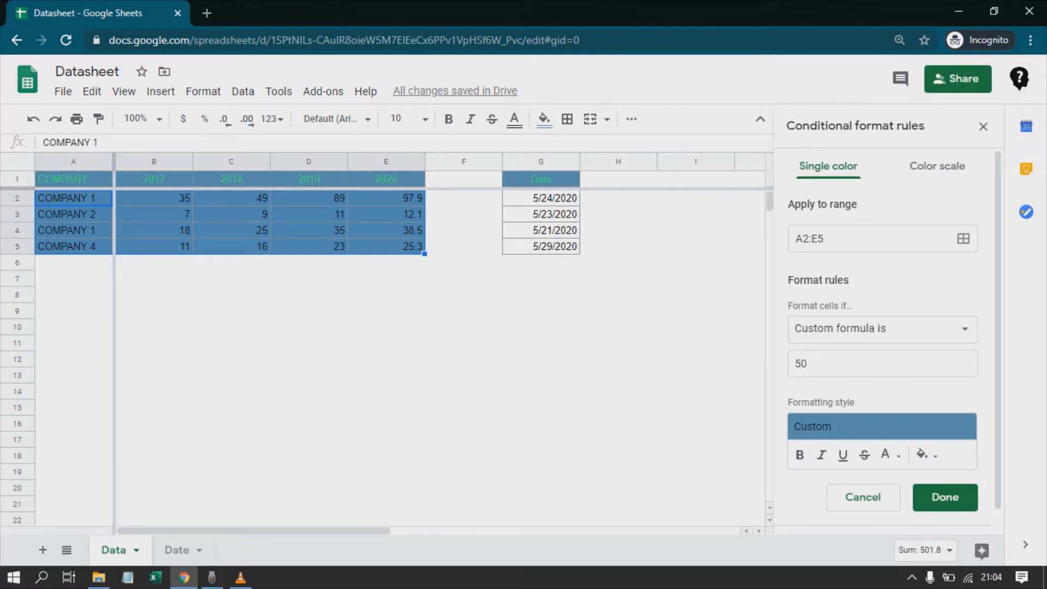
drag(812, 363, 794, 364)
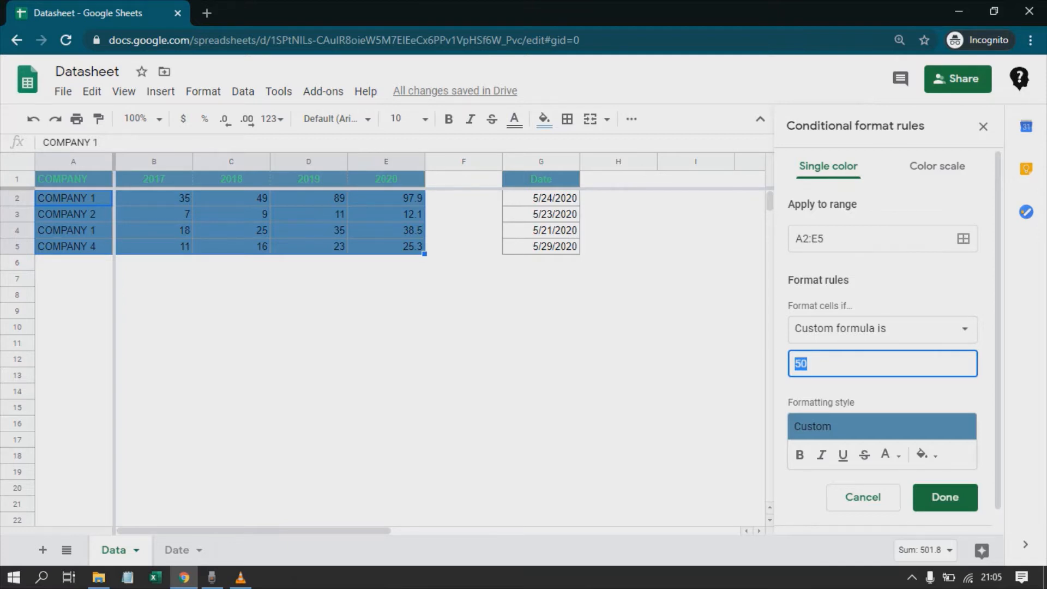
text(=e2)
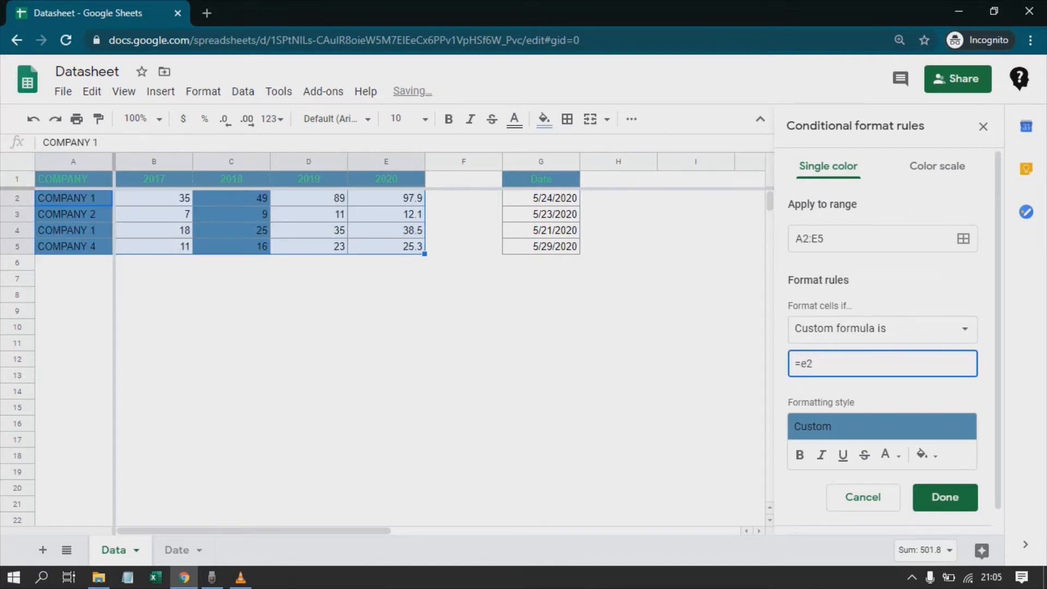
text(>30)
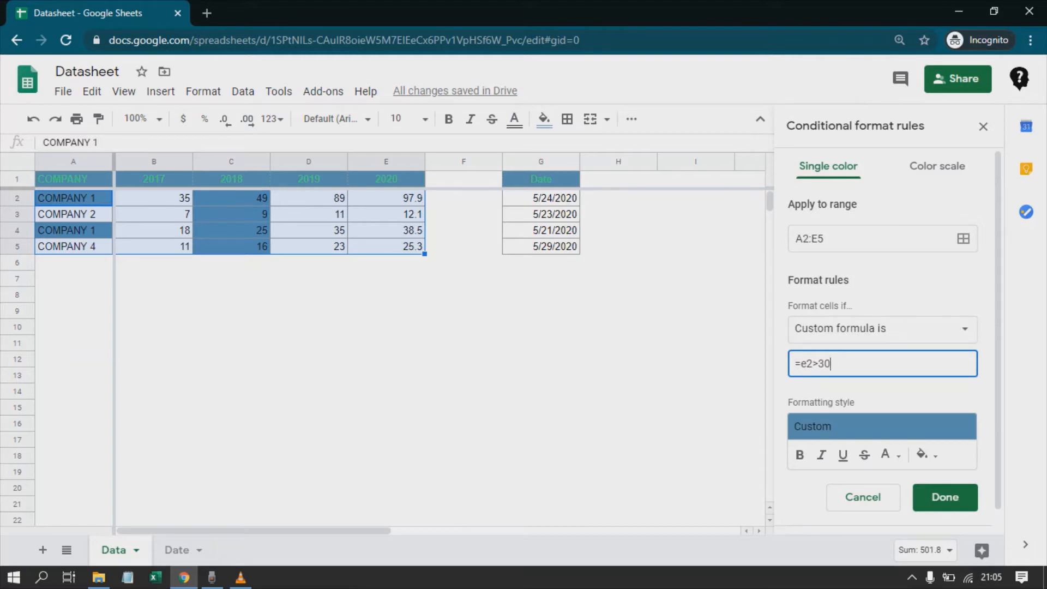
Make the column reference absolute so the formula reads =$e2>30, and set the rule's fill color to cyan.
click(801, 363)
text($)
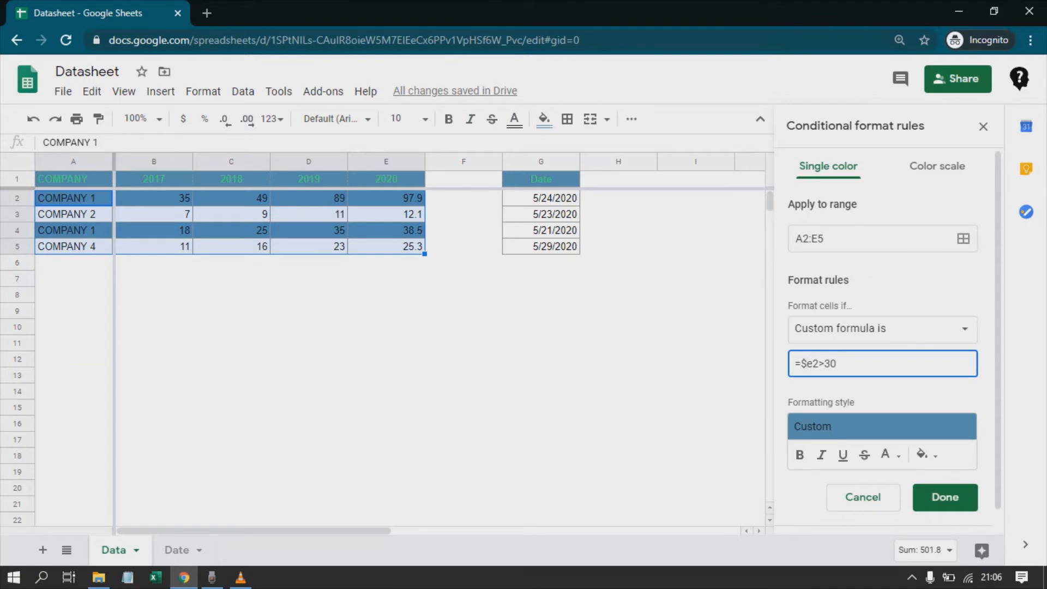
click(925, 455)
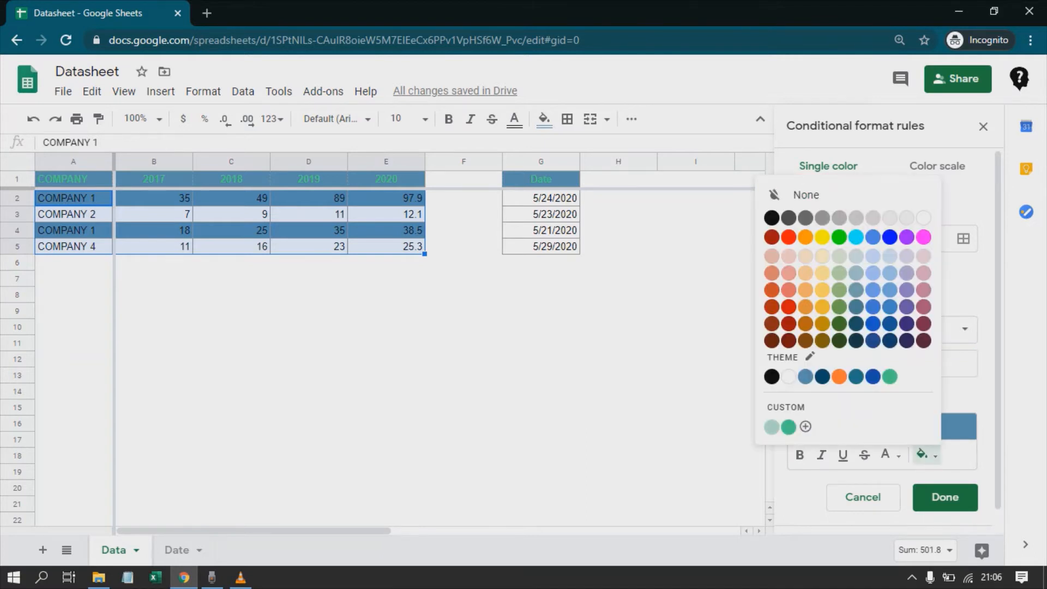
click(855, 237)
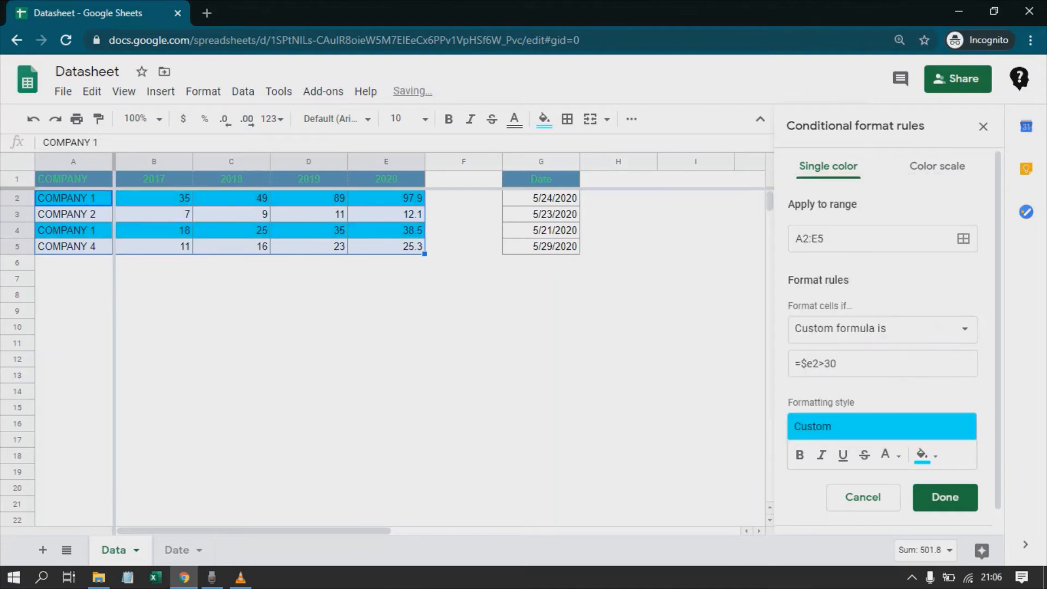
Try making the row reference absolute as well with =$e$2>30, and raise the formula's threshold to 100.
click(812, 364)
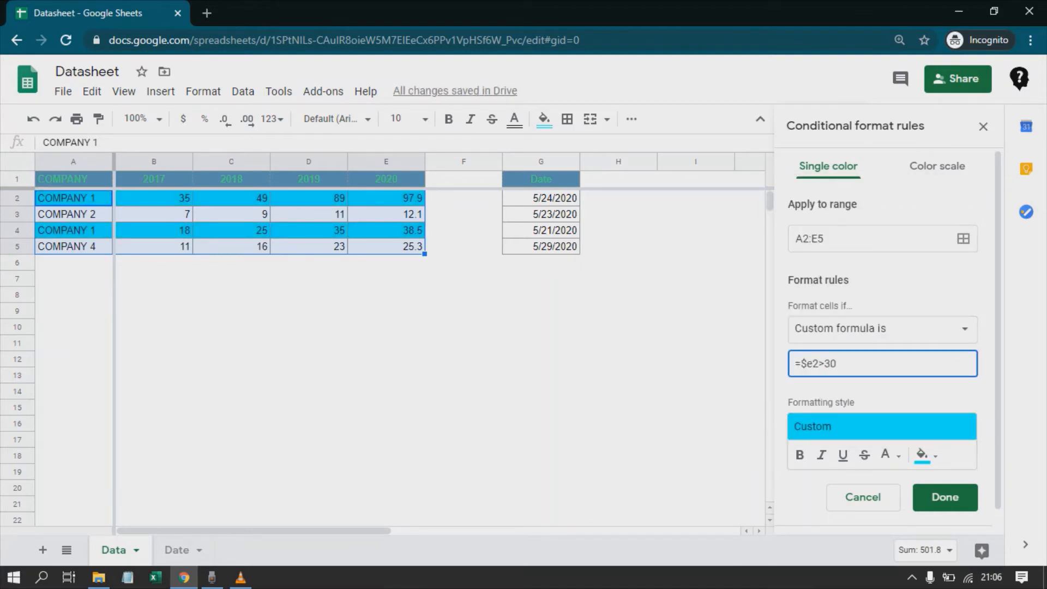
text($)
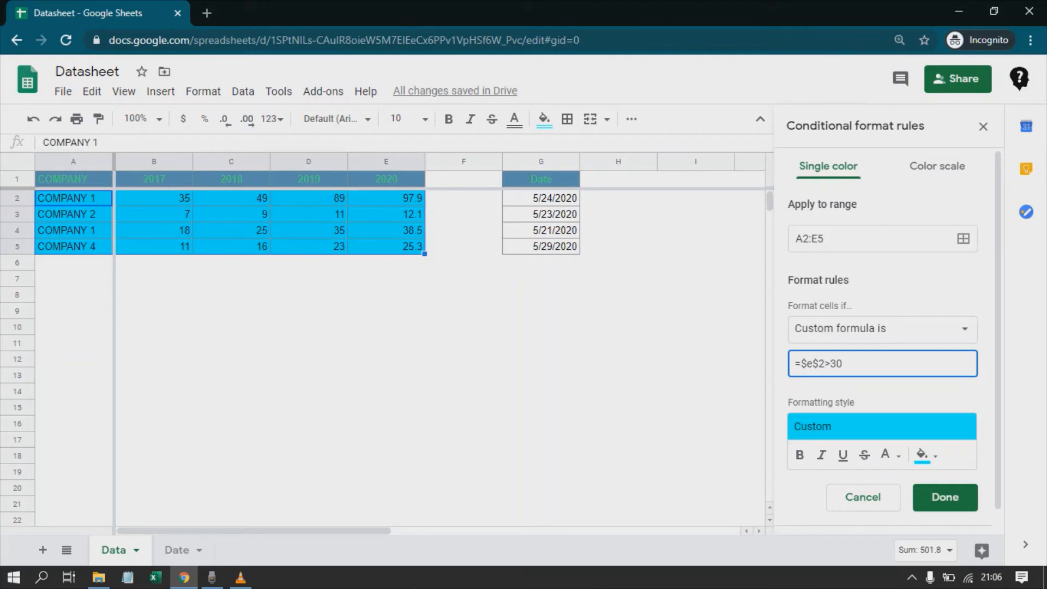
key(Delete)
text(100)
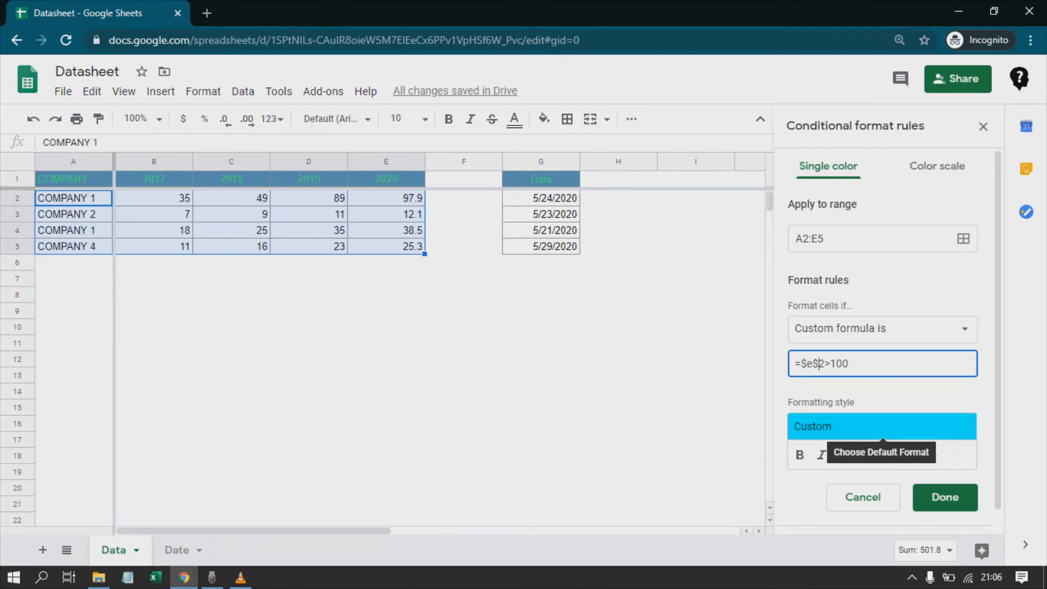
Restore the custom formula to =$e2>30 with a relative row reference, and save the rule.
key(BackSpace)
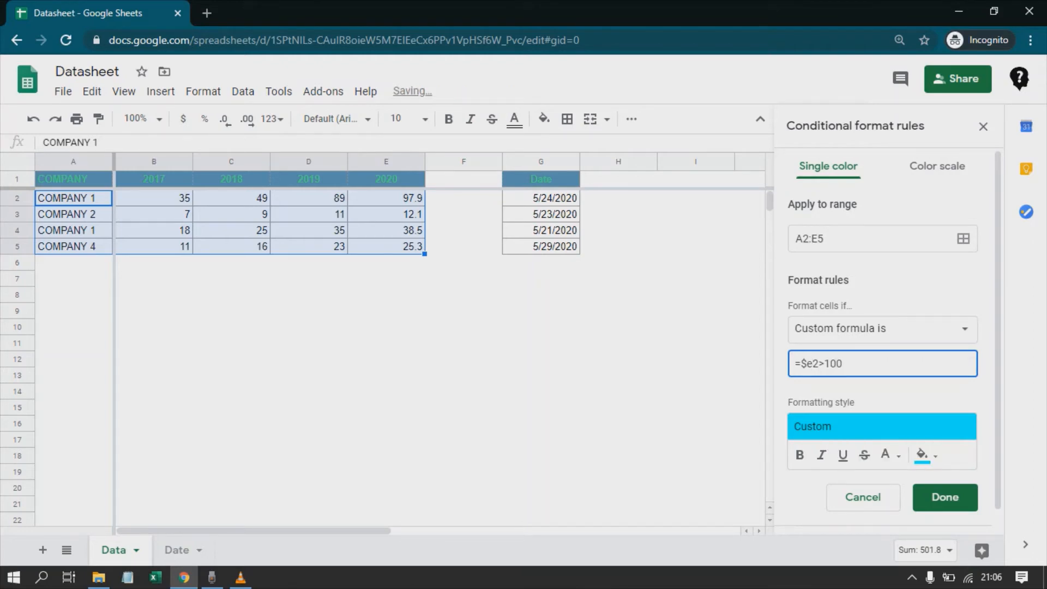
click(830, 363)
key(Delete)
key(BackSpace)
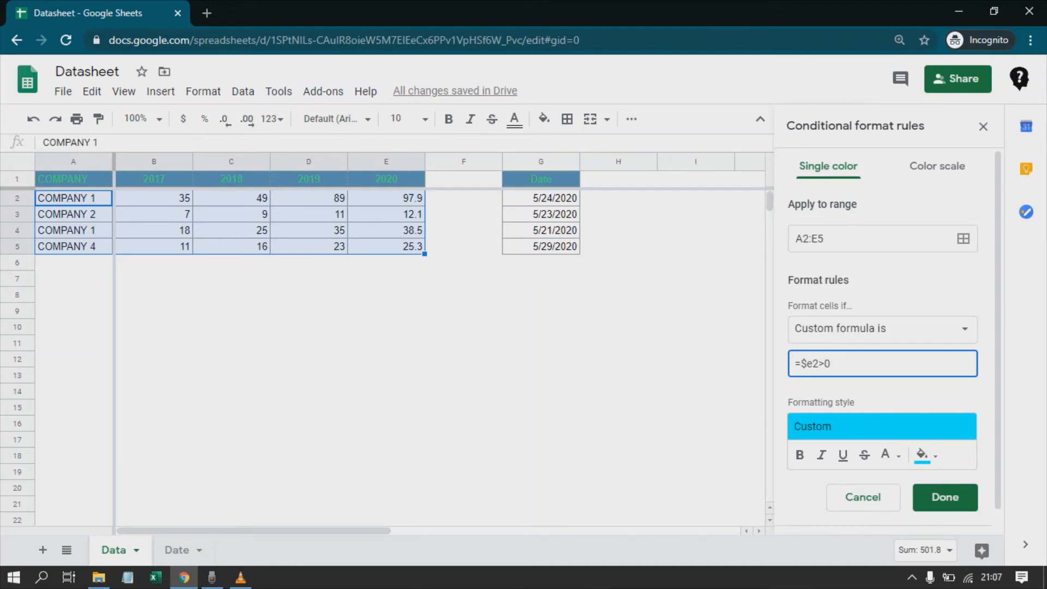
text(3)
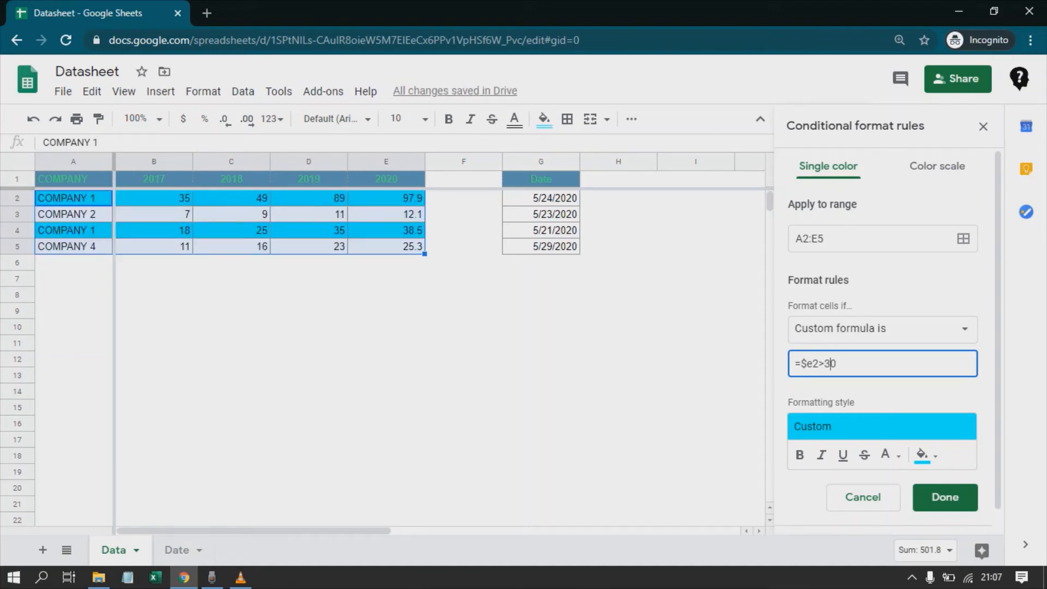
click(945, 496)
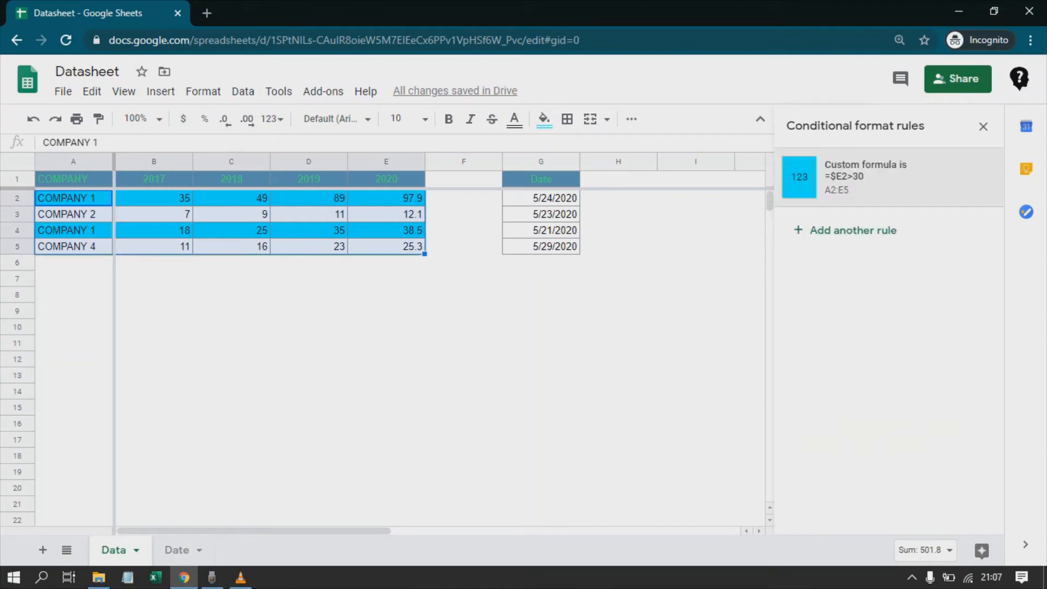
Test the rule by entering 35 in cell E3 and 24 in cell E4.
click(386, 214)
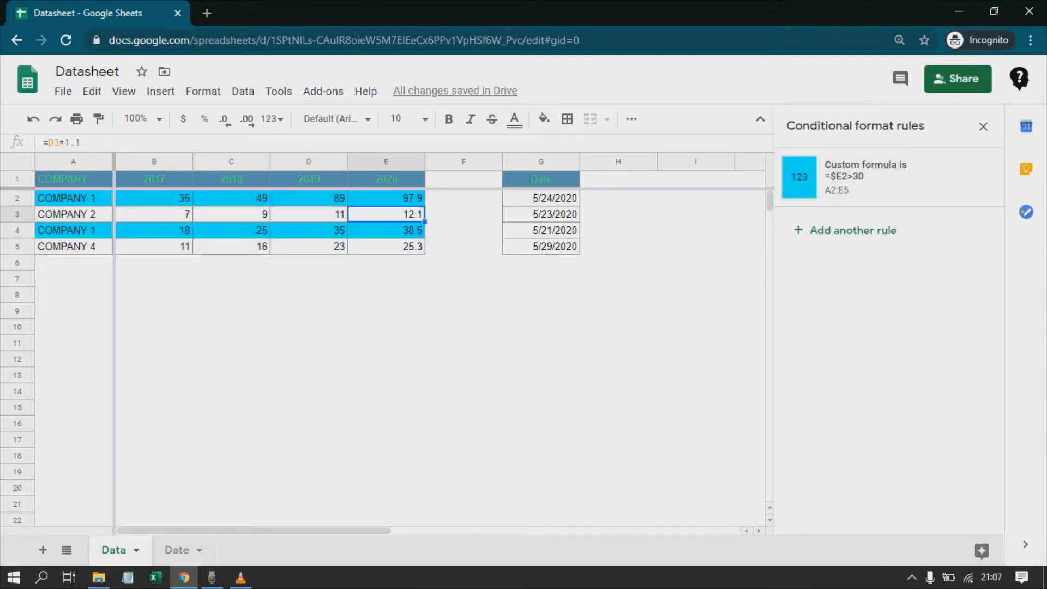
text(35)
key(Return)
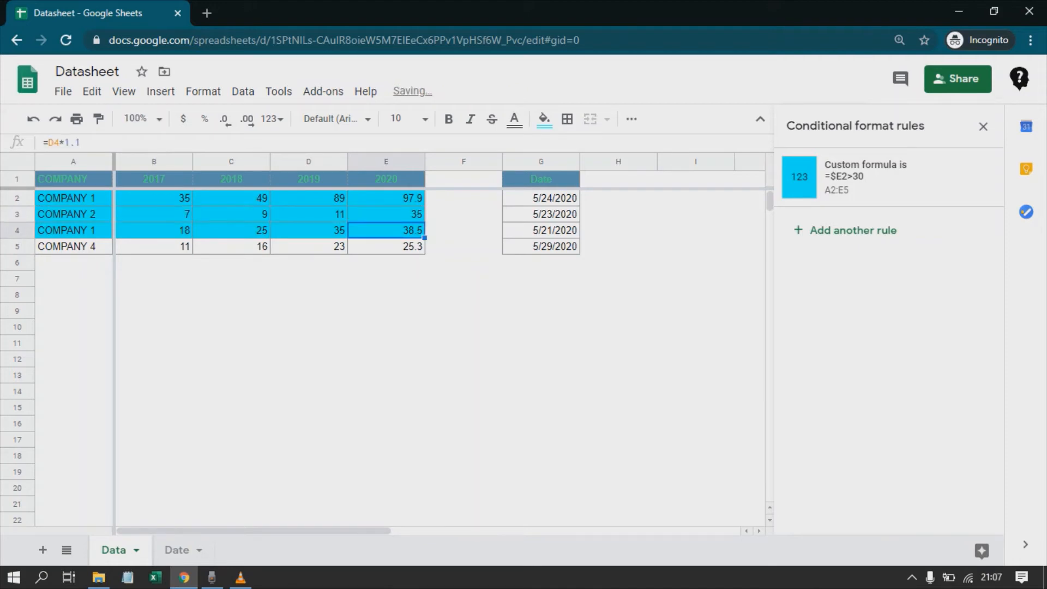
text(24)
key(Return)
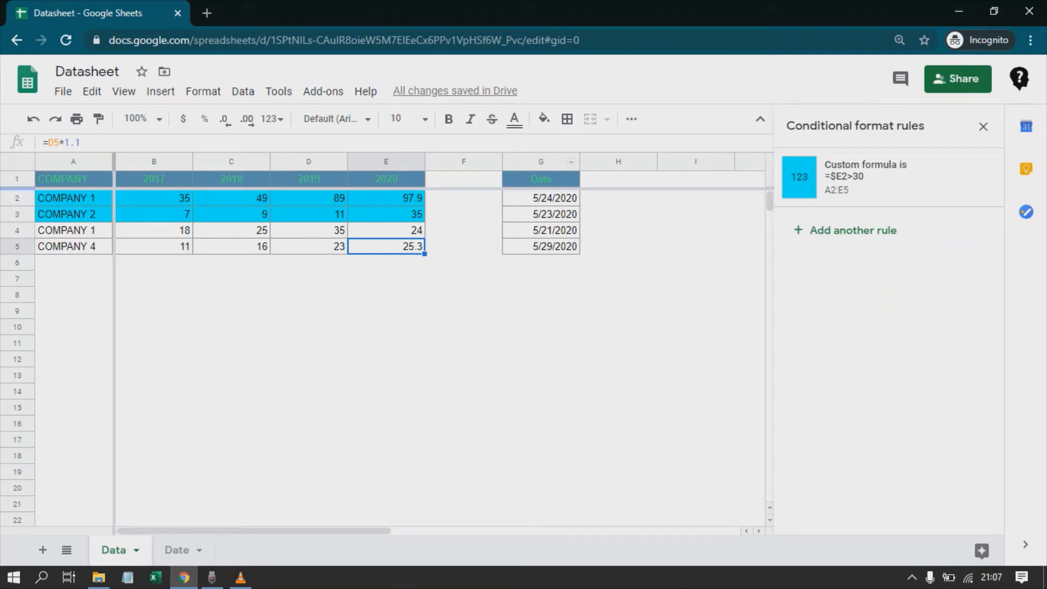
Reopen the saved custom formula rule and switch it to a color scale.
click(883, 177)
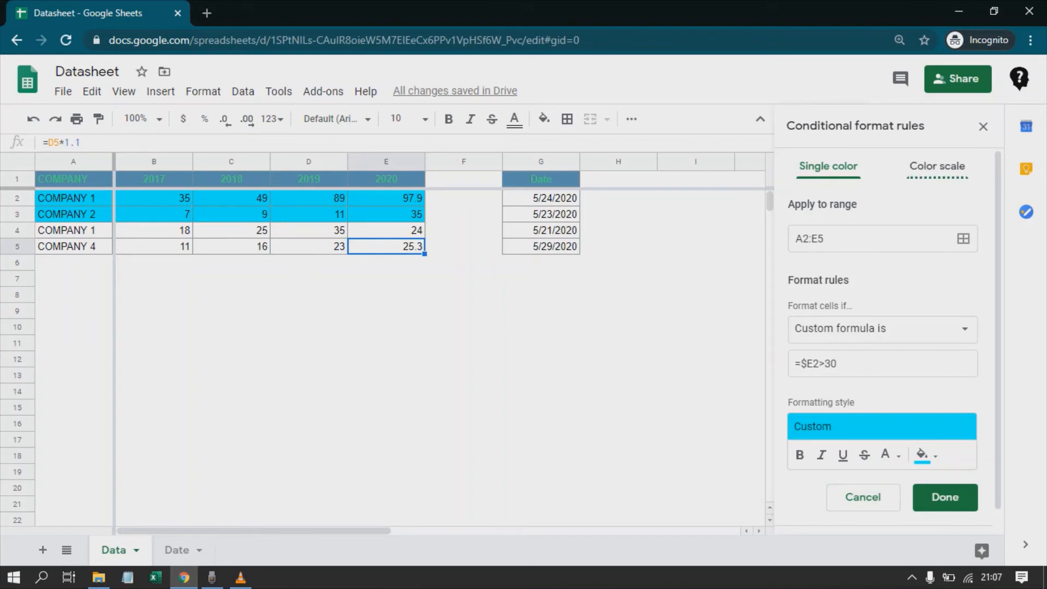
click(937, 166)
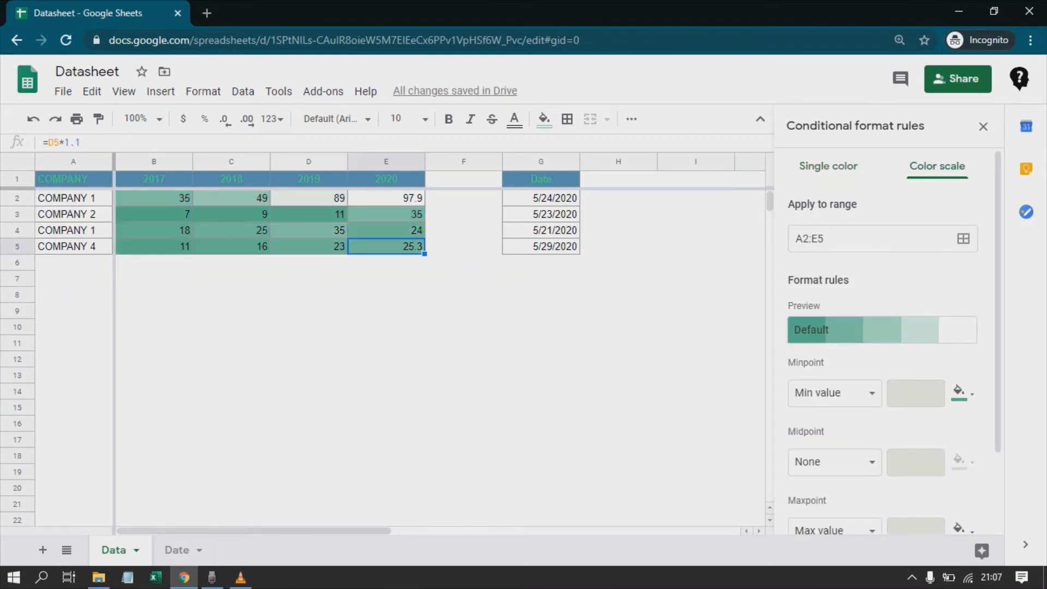
scroll(889, 341, down, 2)
scroll(888, 342, up, 2)
Change the color scale's range to B2:E5.
click(963, 238)
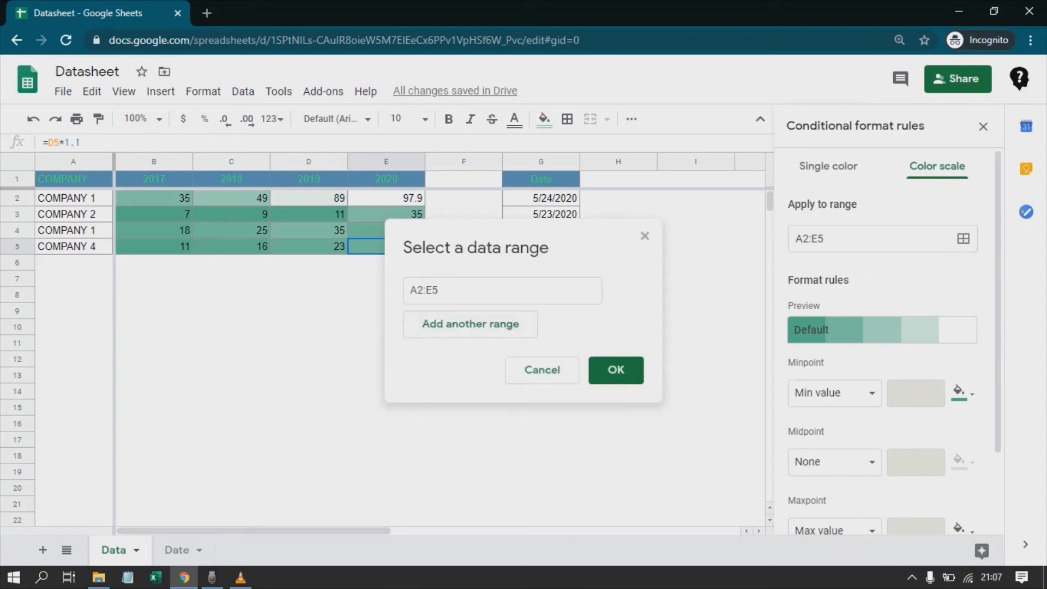
click(410, 290)
drag(411, 290, 417, 289)
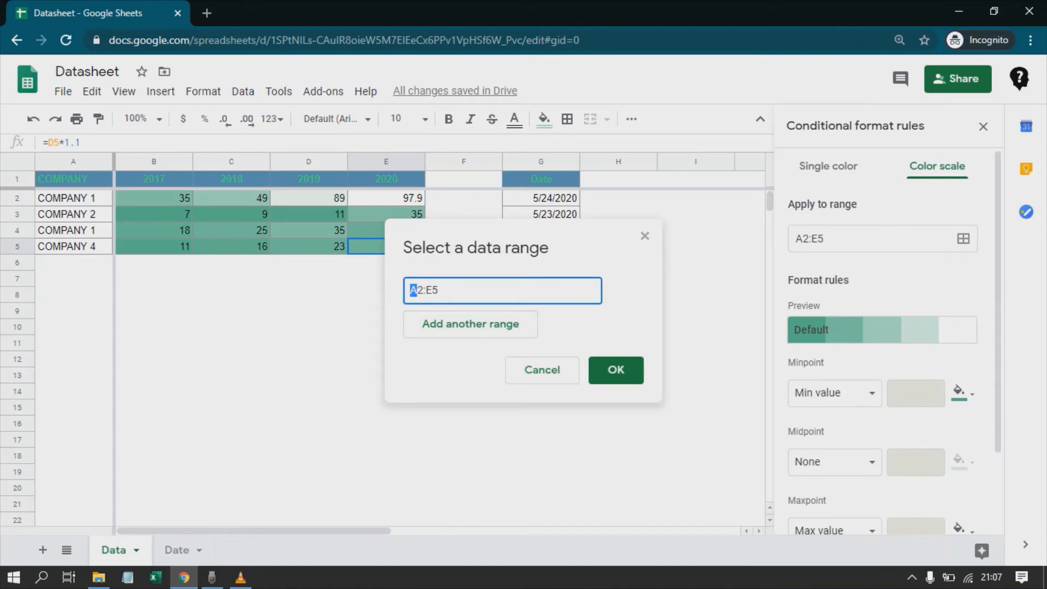
text(B)
key(Return)
scroll(887, 341, down, 2)
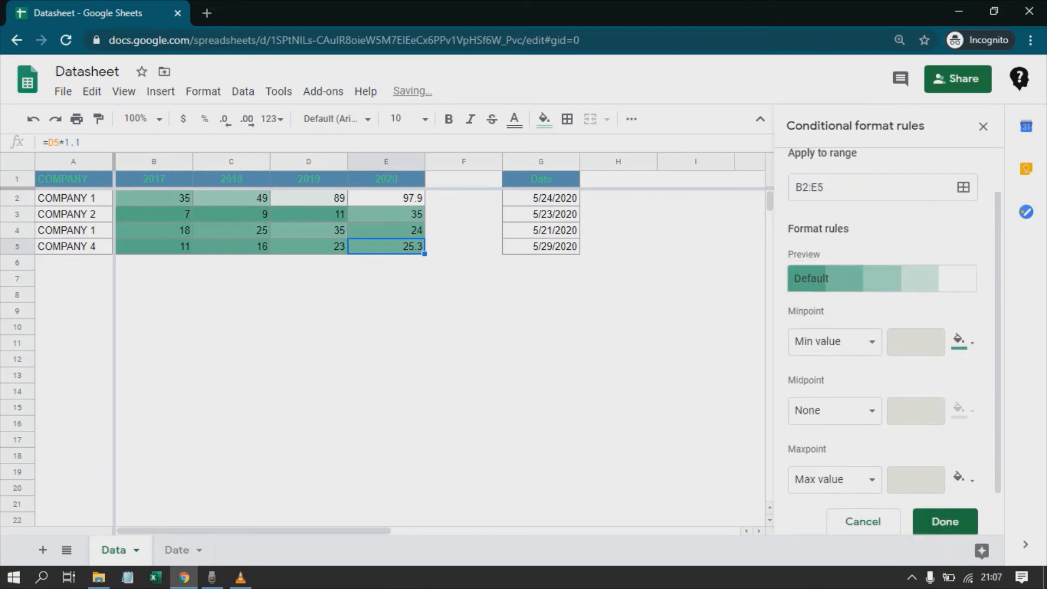
scroll(887, 341, up, 2)
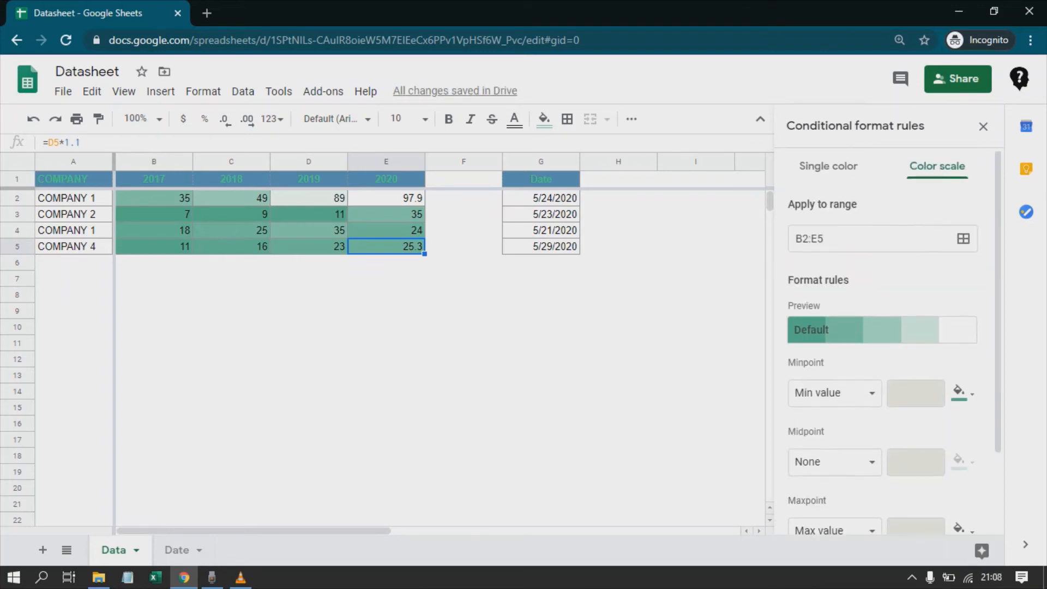
Apply the preset color scale that runs from red through white to green.
click(882, 330)
drag(997, 327, 997, 395)
click(882, 243)
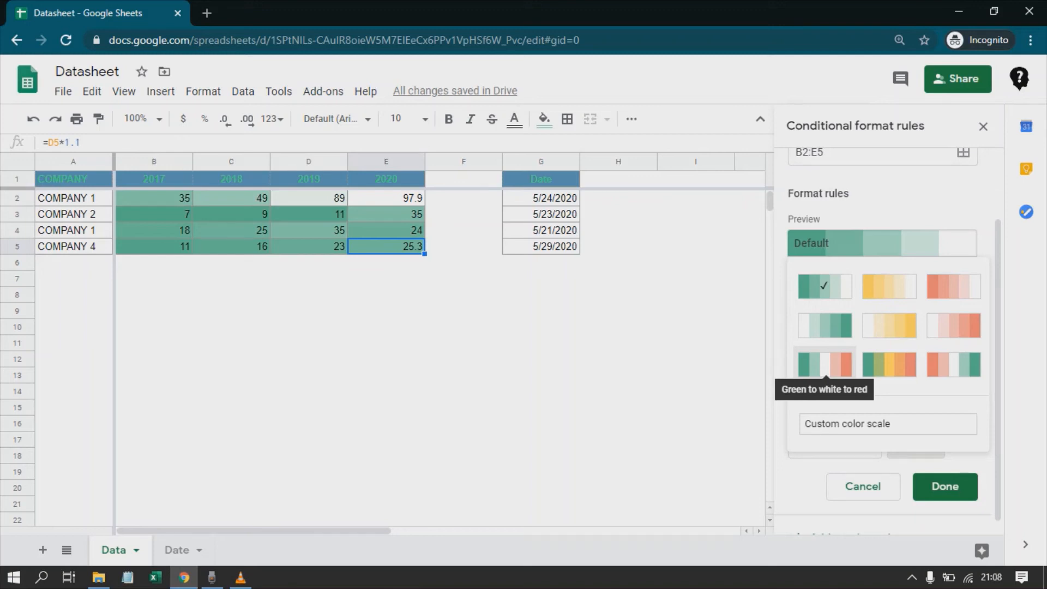
click(953, 364)
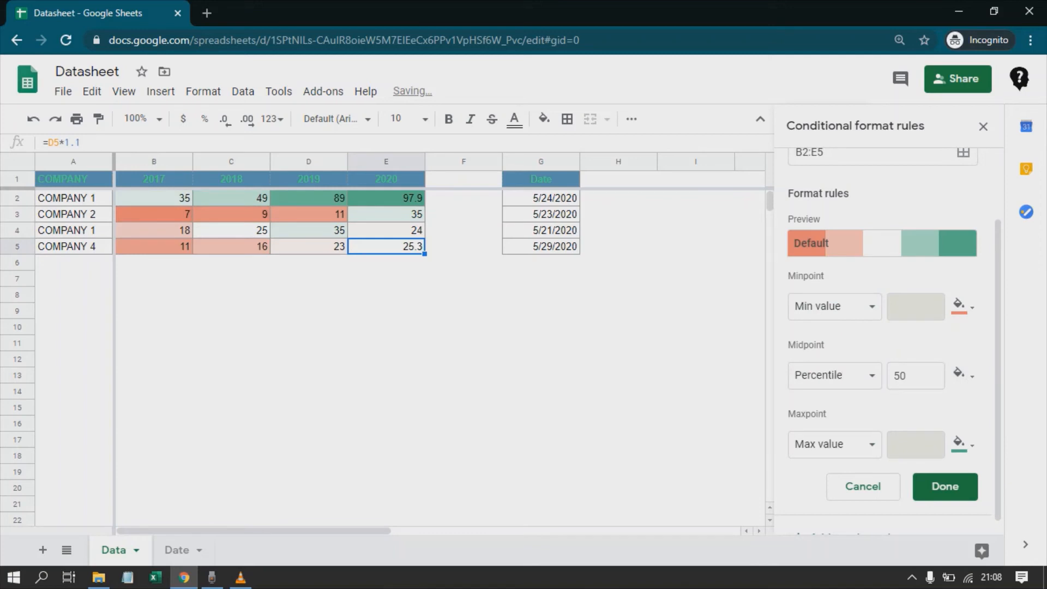
scroll(883, 327, up, 2)
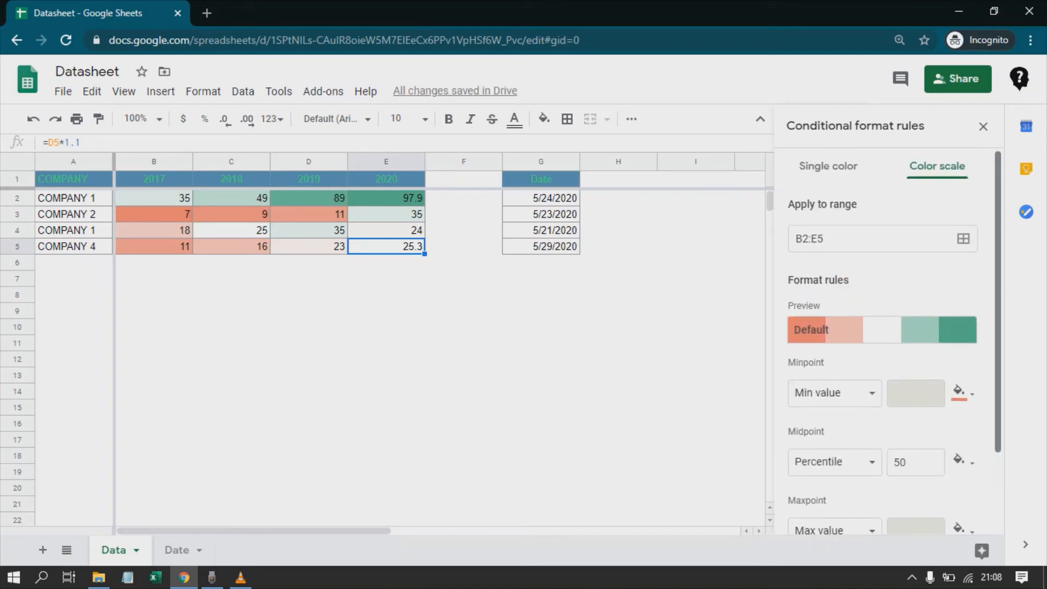
Try Number as the color scale's minpoint type, return it to Min value, and switch it to Percent.
scroll(883, 327, down, 3)
scroll(883, 327, up, 2)
scroll(883, 327, down, 1)
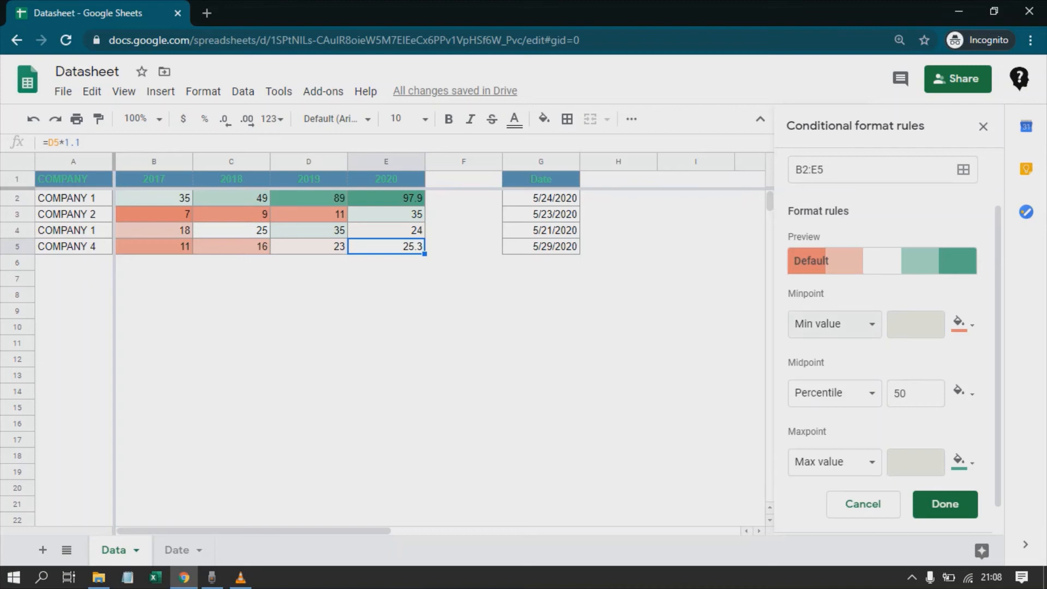
click(834, 323)
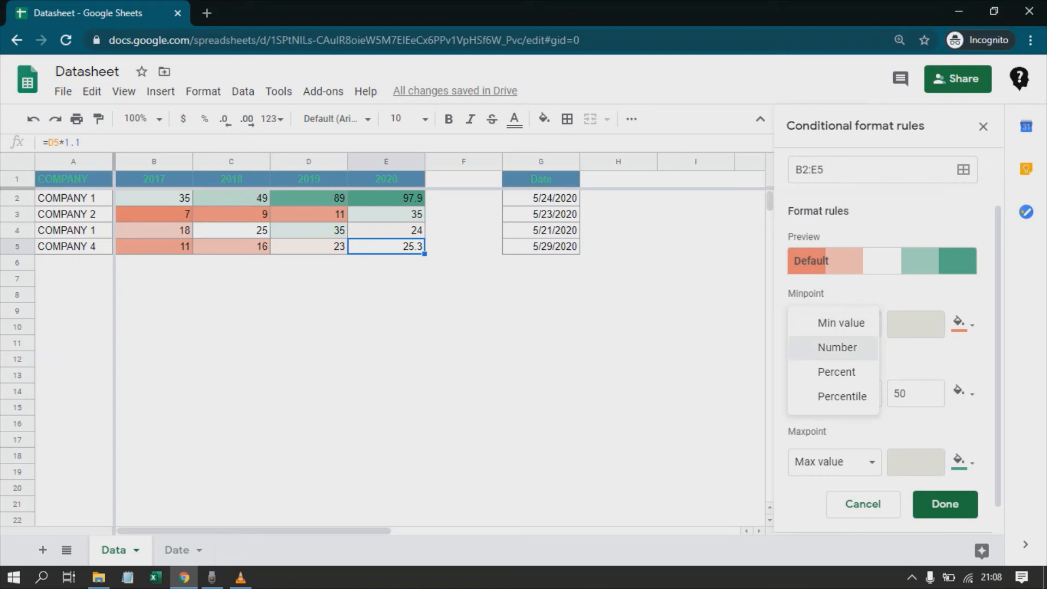
click(837, 347)
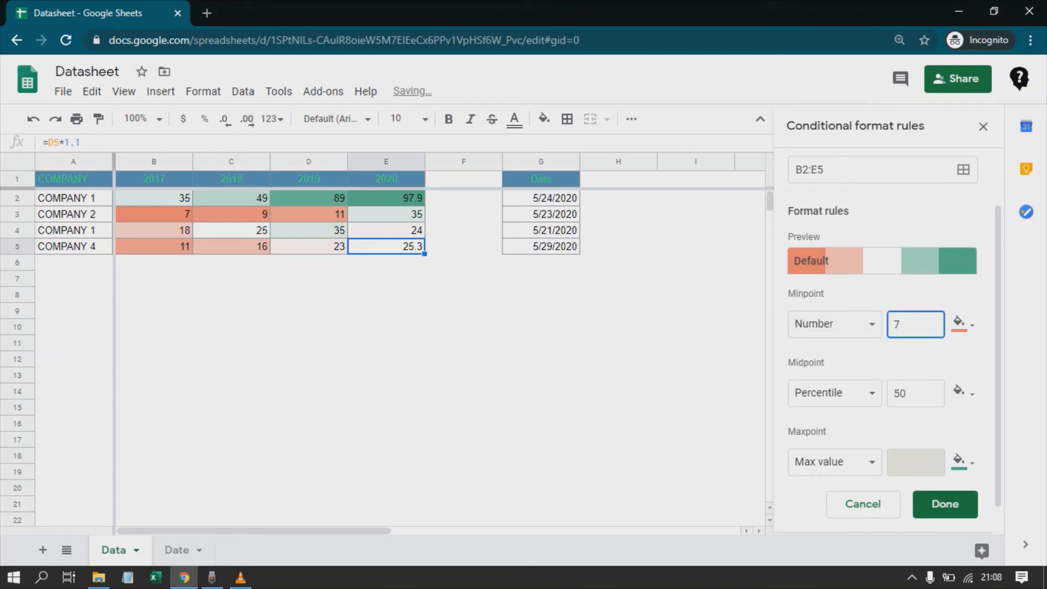
click(834, 324)
click(809, 298)
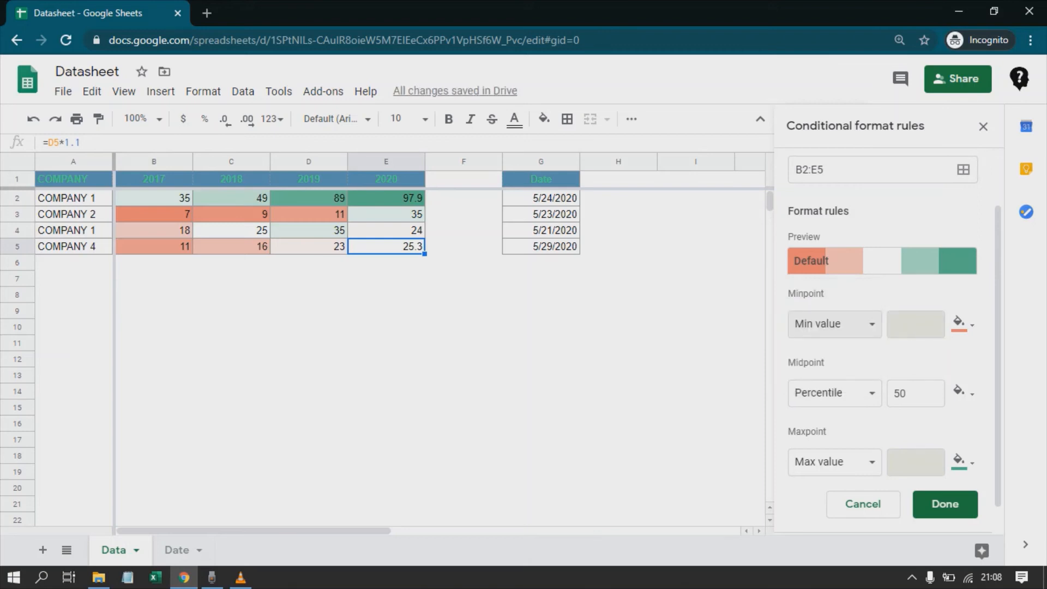
click(834, 324)
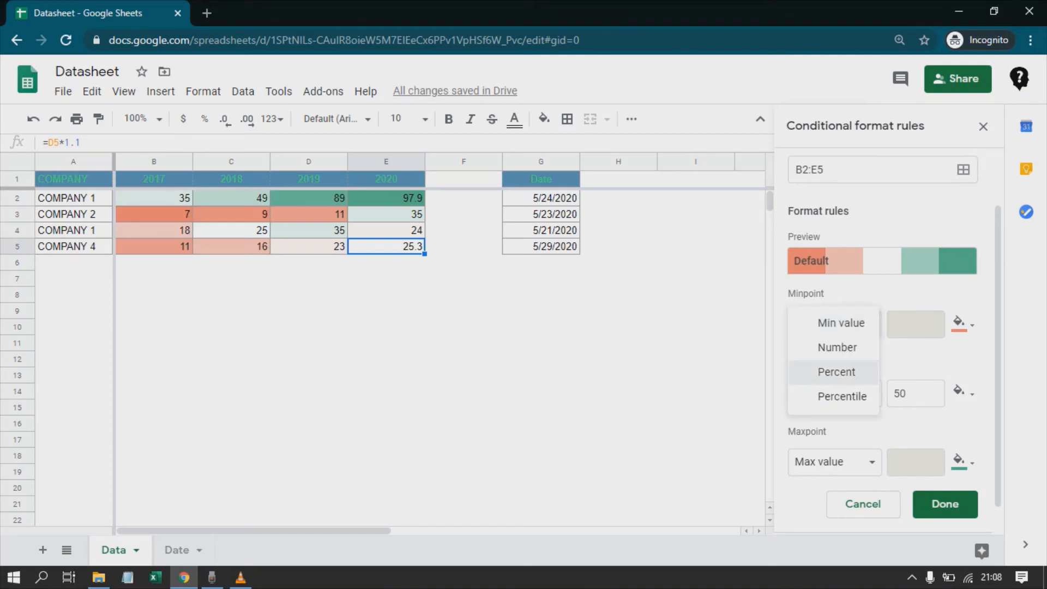
click(837, 371)
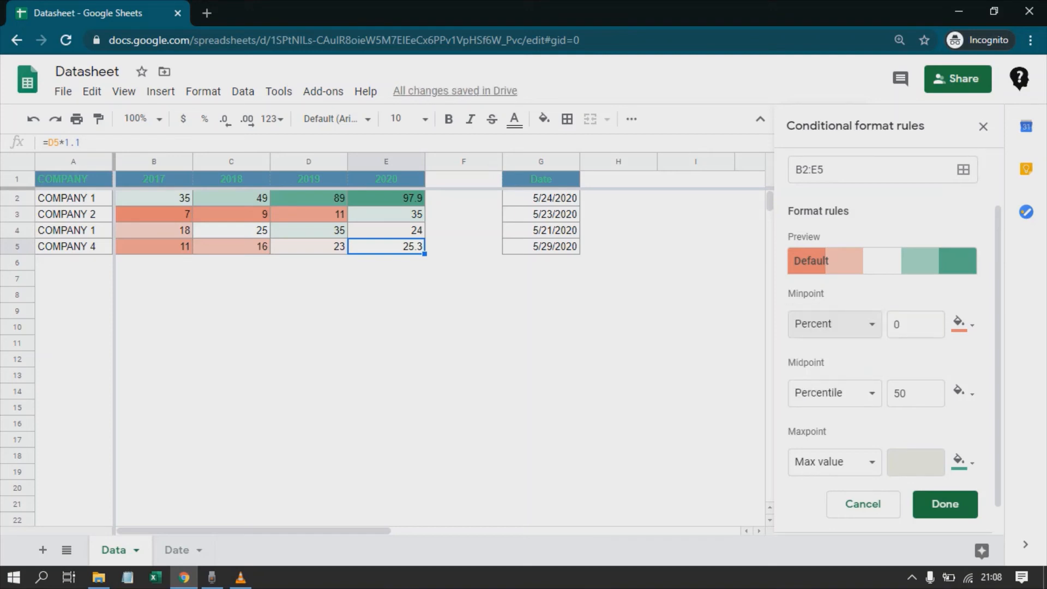
Return the color scale's minpoint type to Min value and look through its color choices.
click(915, 324)
click(835, 325)
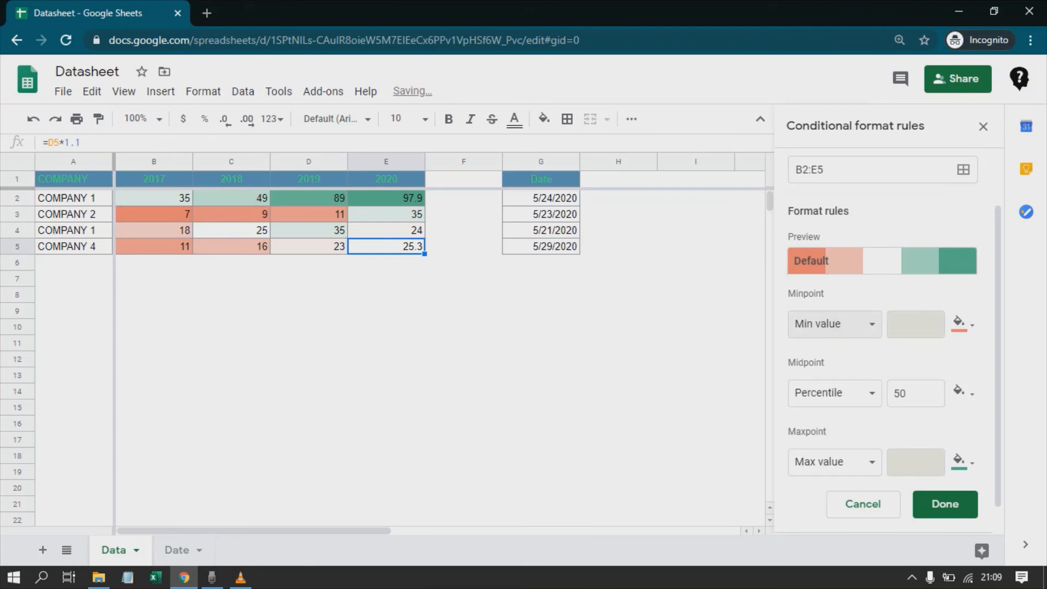
click(962, 324)
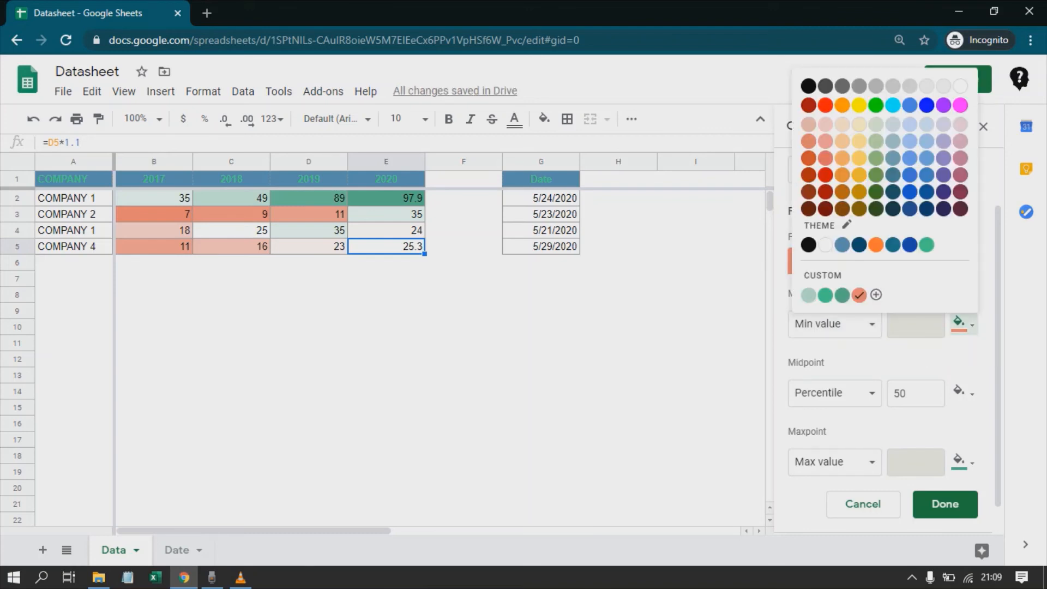
key(Escape)
Set the color scale's midpoint type to None and check the type options for the maxpoint.
scroll(834, 376, down, 1)
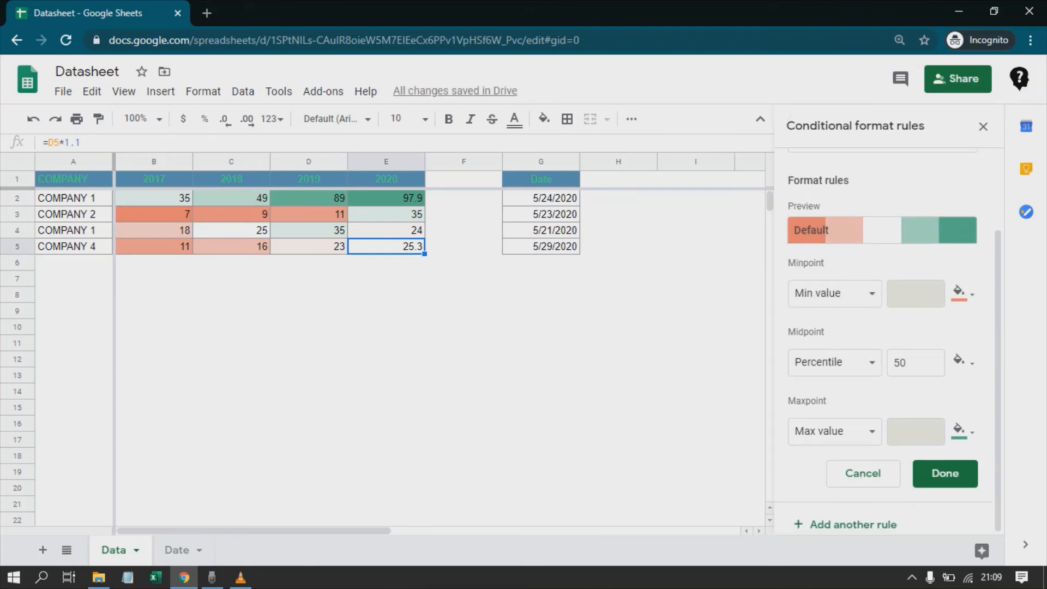
click(834, 362)
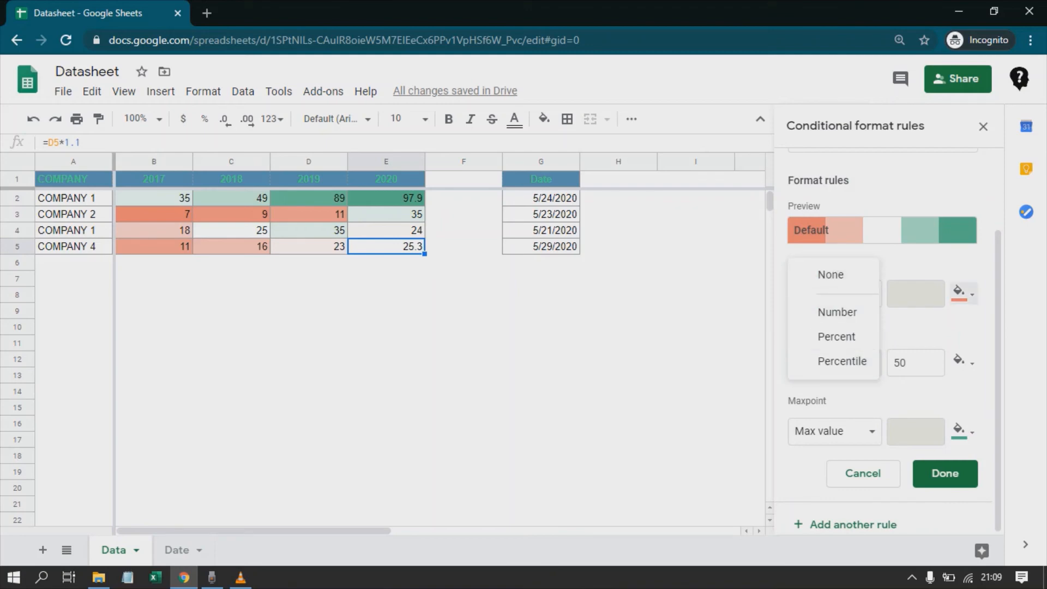
click(830, 274)
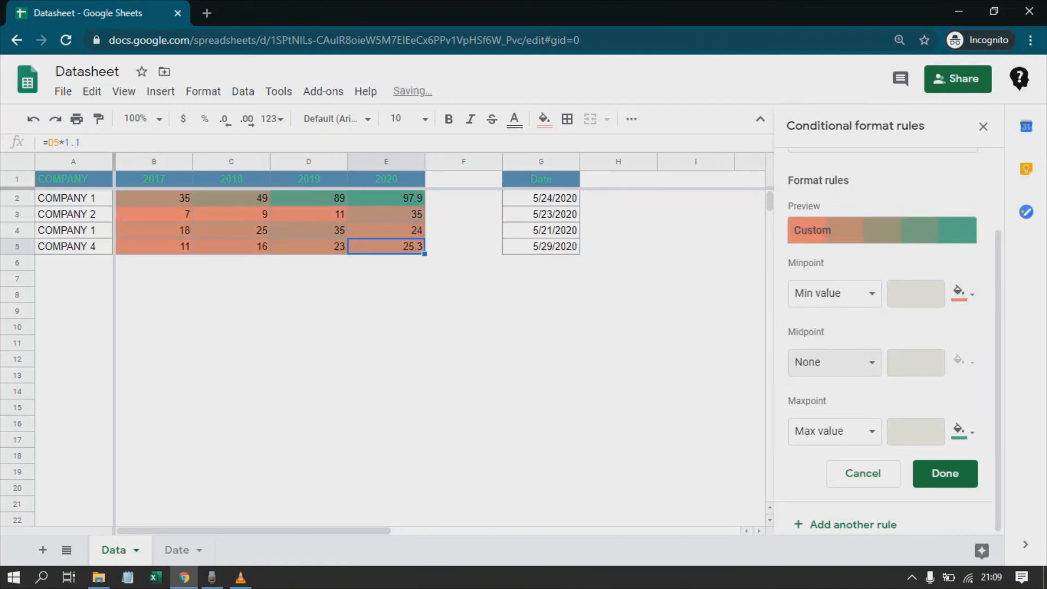
click(823, 431)
click(823, 431)
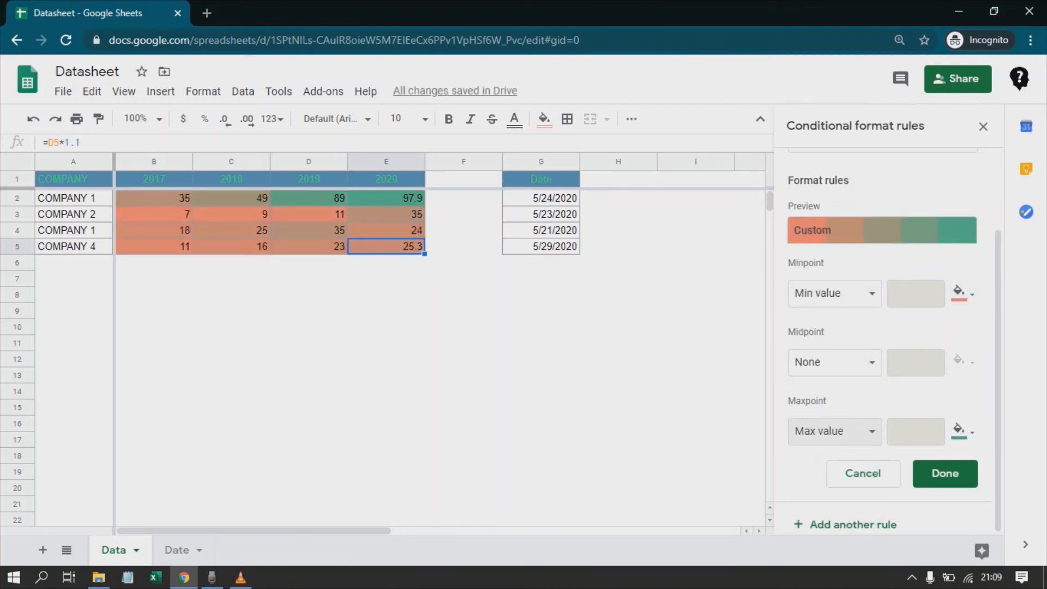
click(232, 215)
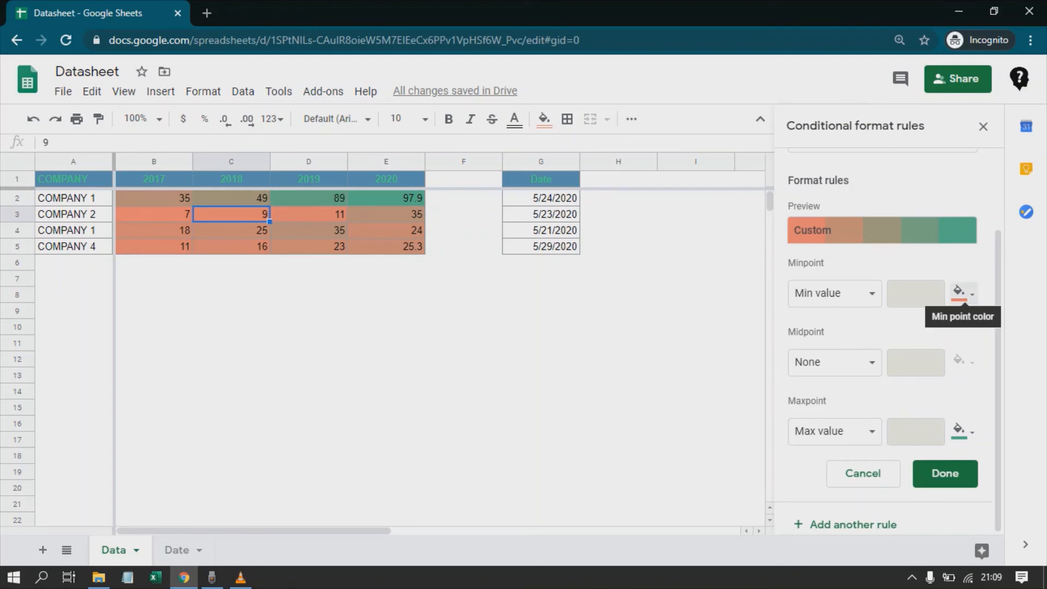
Try the preset color scale from green through white to red, and switch back to the red through white to green preset.
scroll(960, 295, up, 2)
click(881, 299)
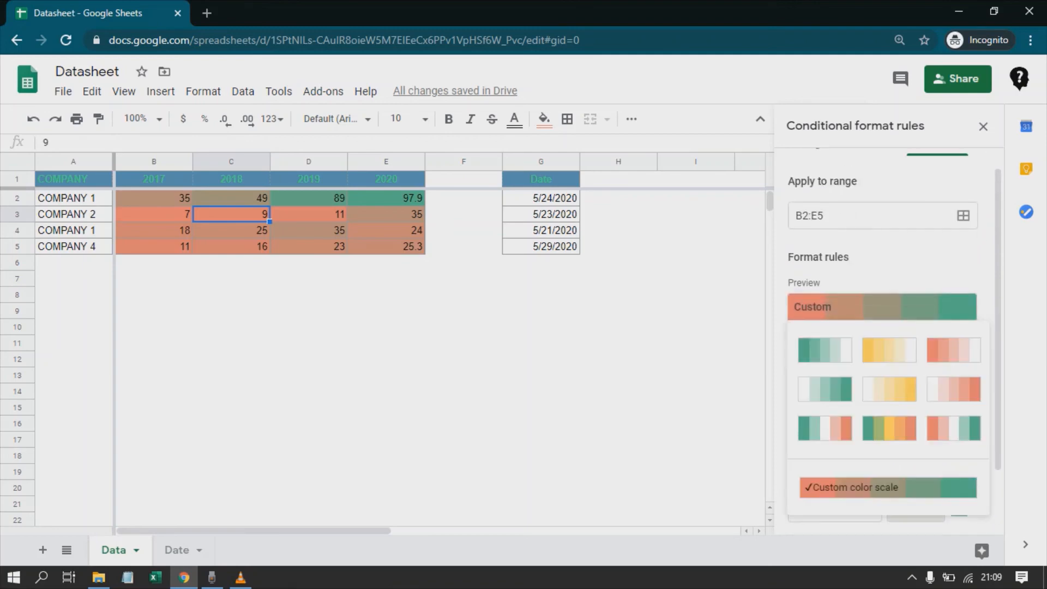
click(824, 427)
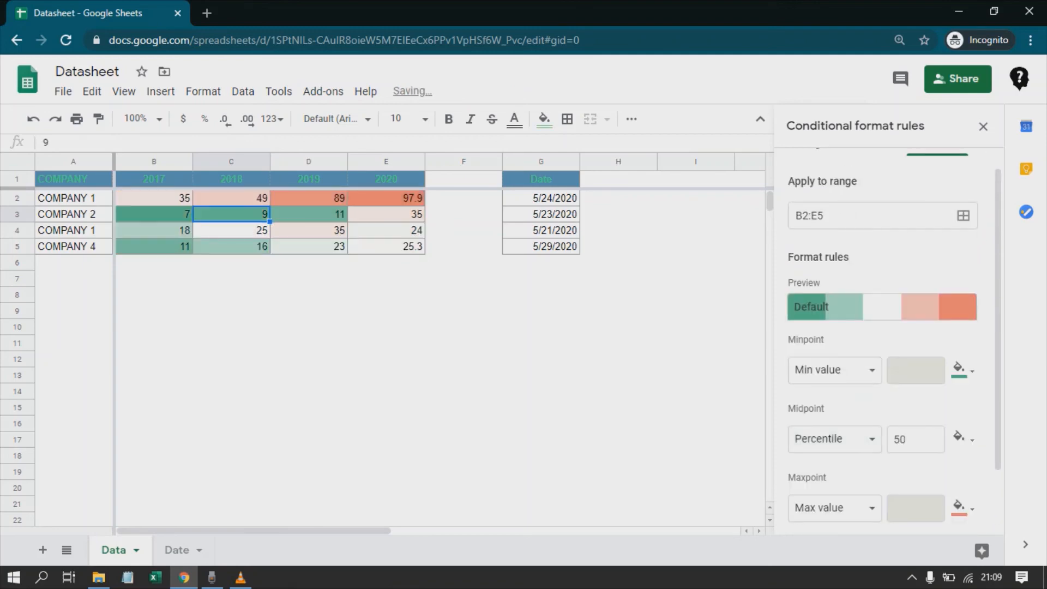
click(881, 307)
click(823, 428)
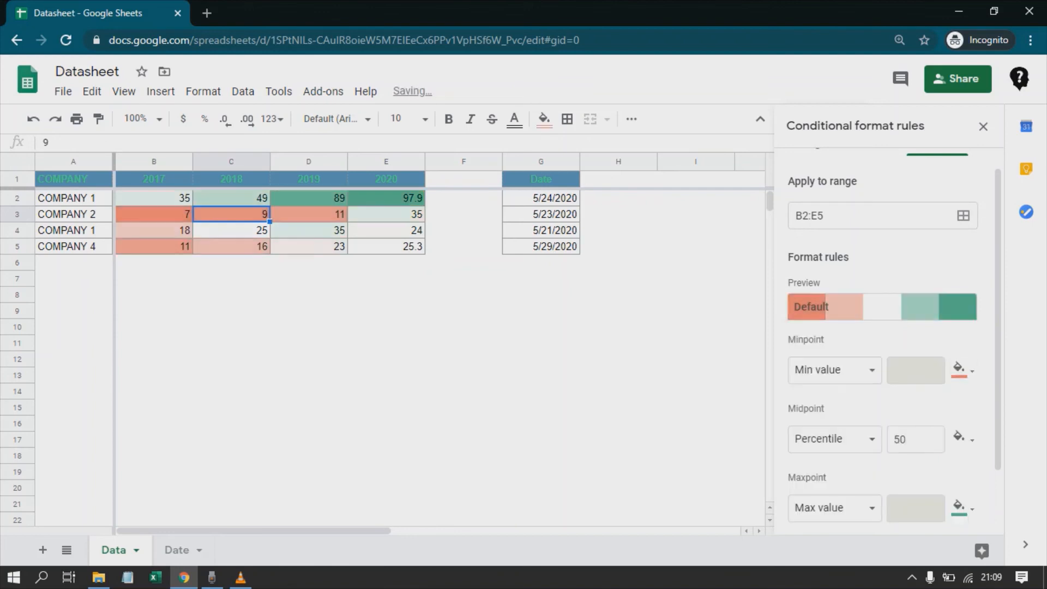
Set the color scale's midpoint to Number with a value of 60.
scroll(888, 341, down, 1)
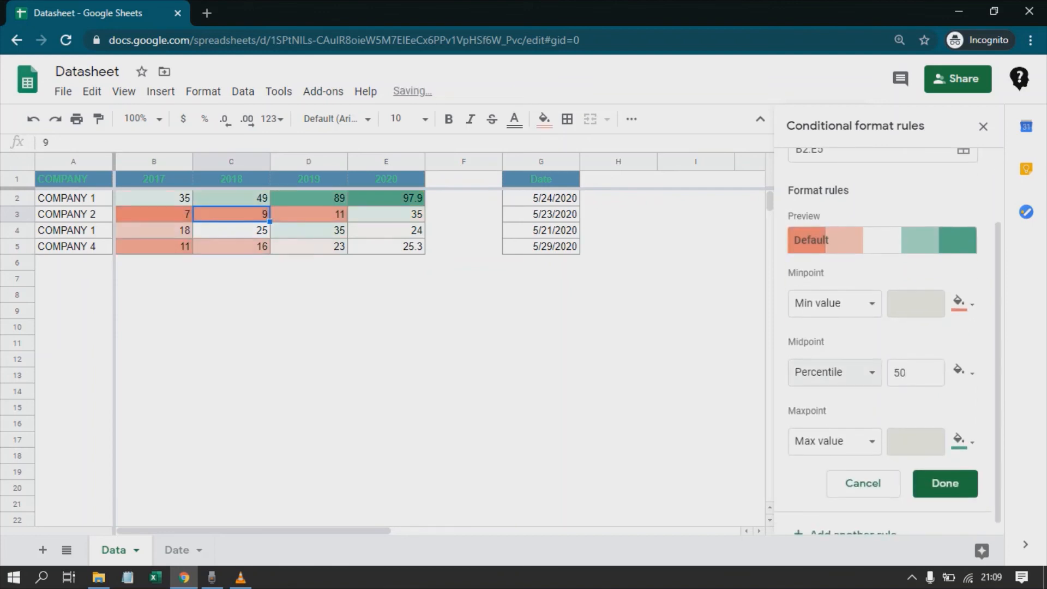
click(834, 372)
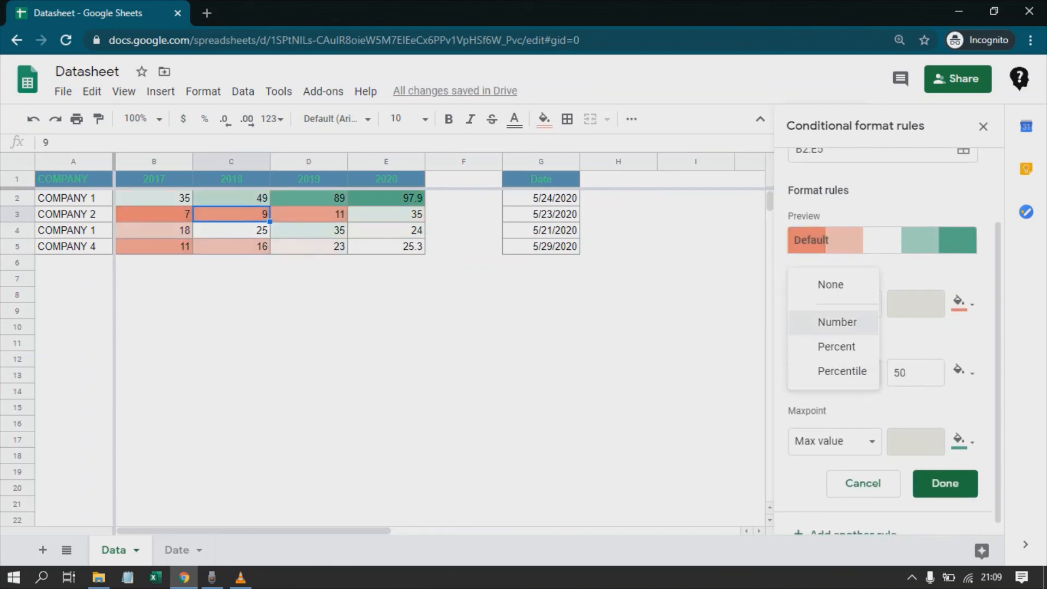
click(836, 322)
double_click(900, 373)
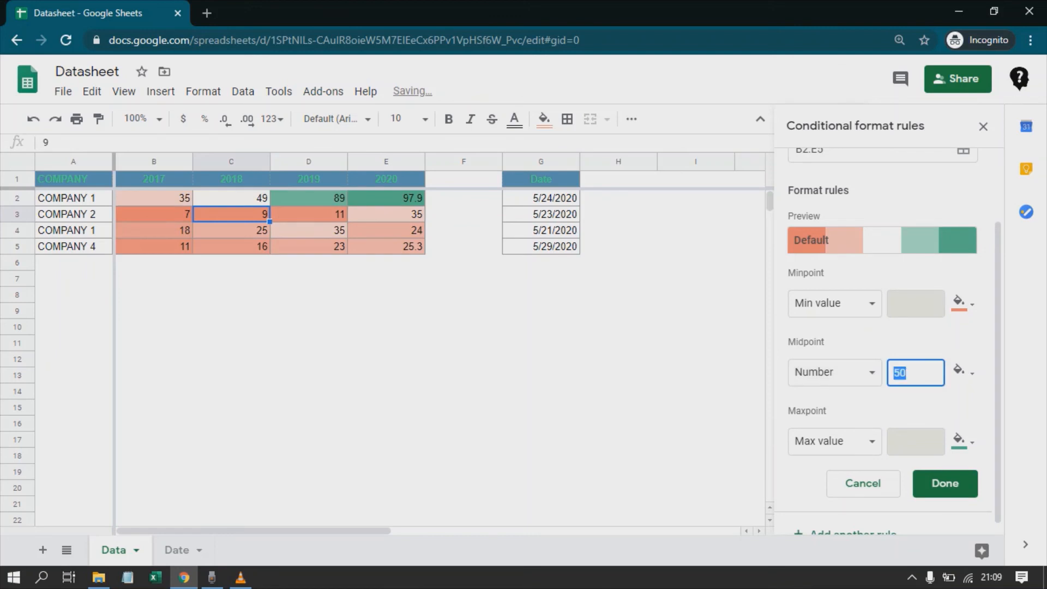
text(60)
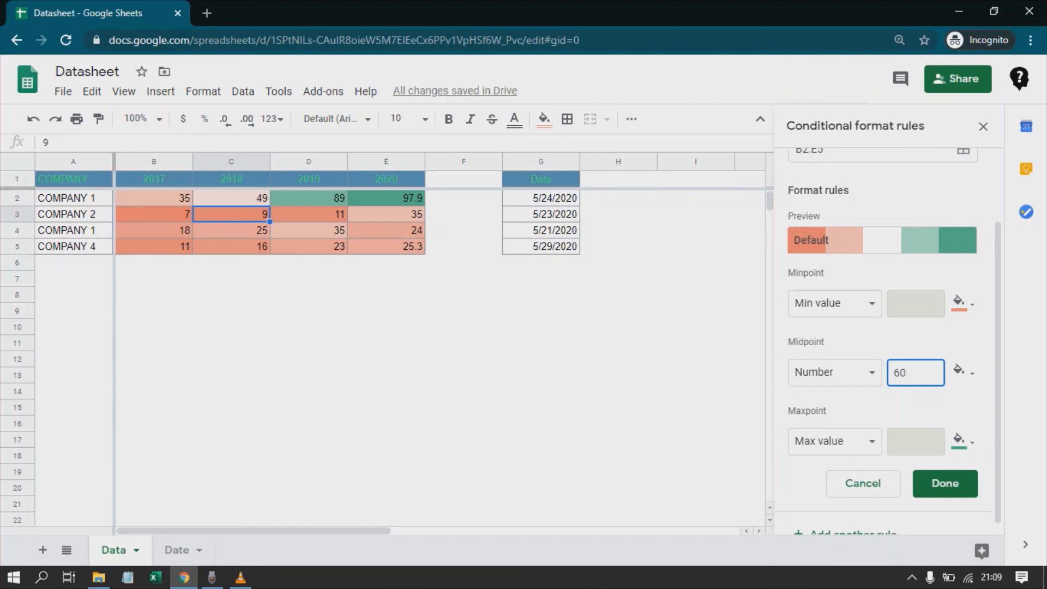
Change the midpoint color to yellow and check cells C4 and C2.
click(962, 372)
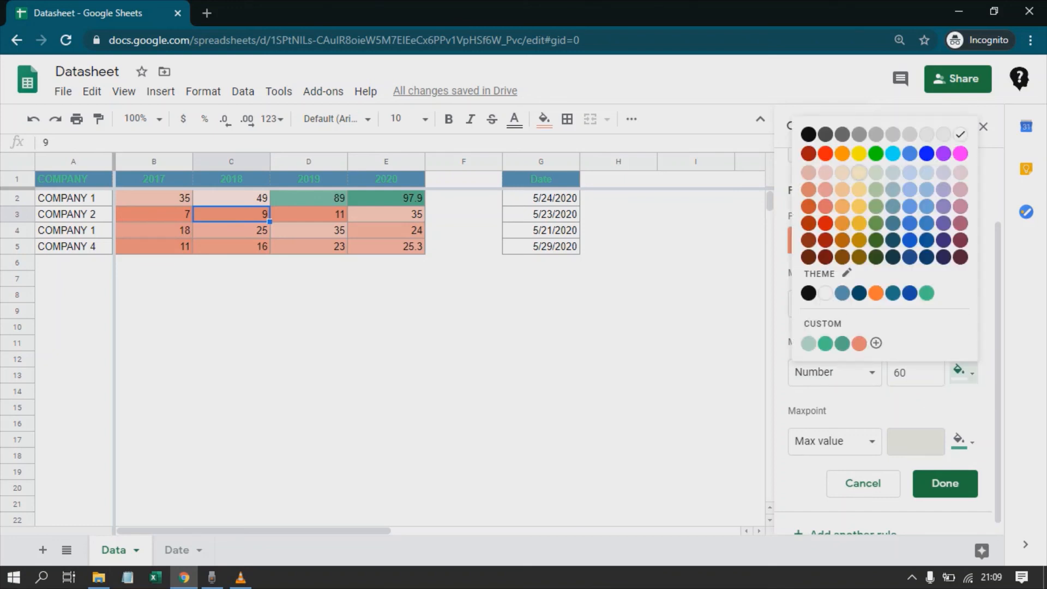
click(858, 153)
click(231, 230)
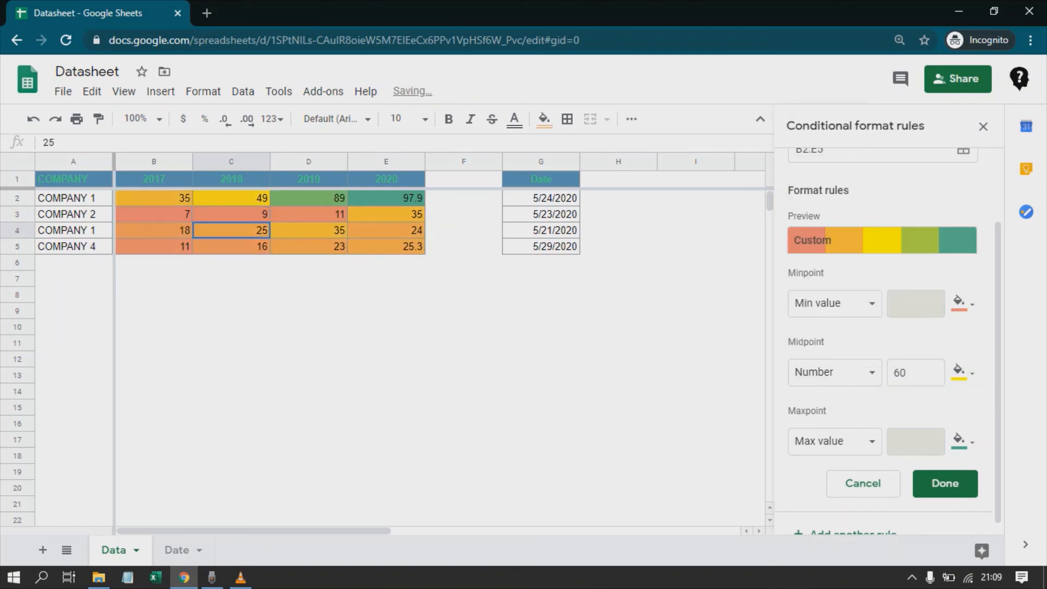
click(232, 198)
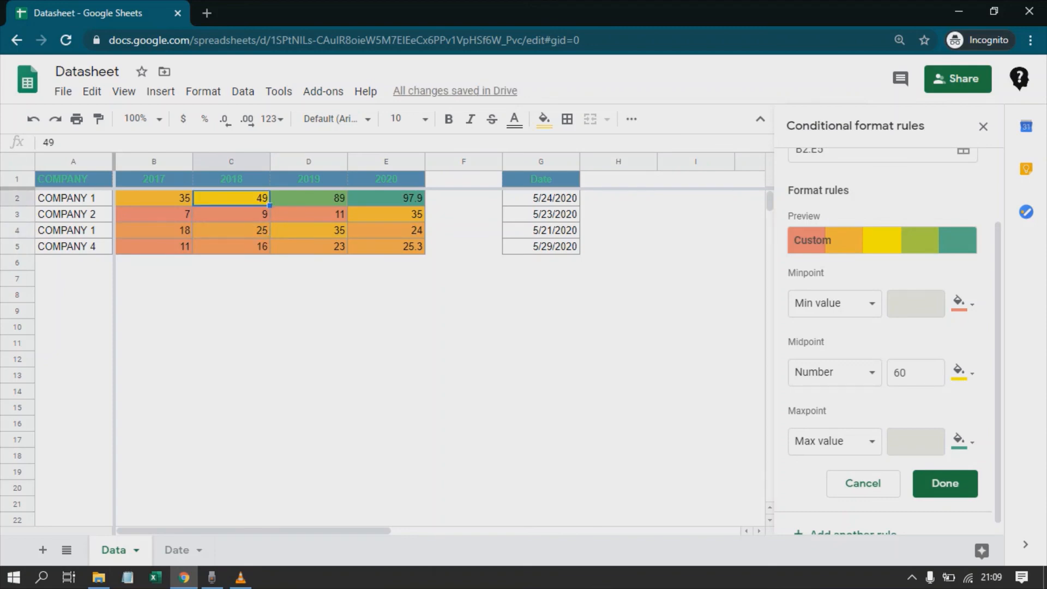
Change the color scale's minpoint color to white.
click(834, 372)
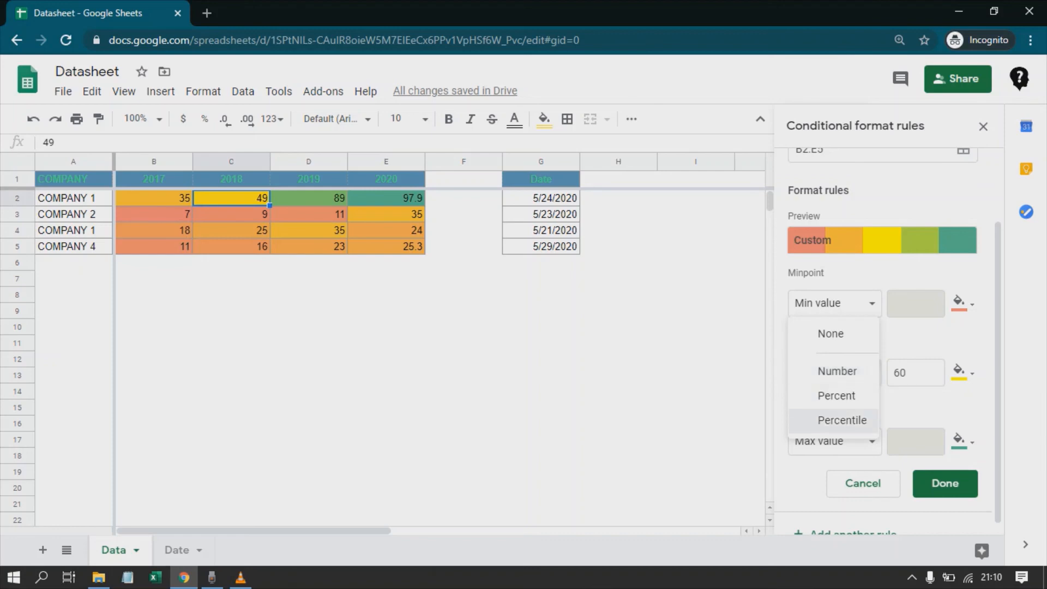
click(921, 406)
click(963, 303)
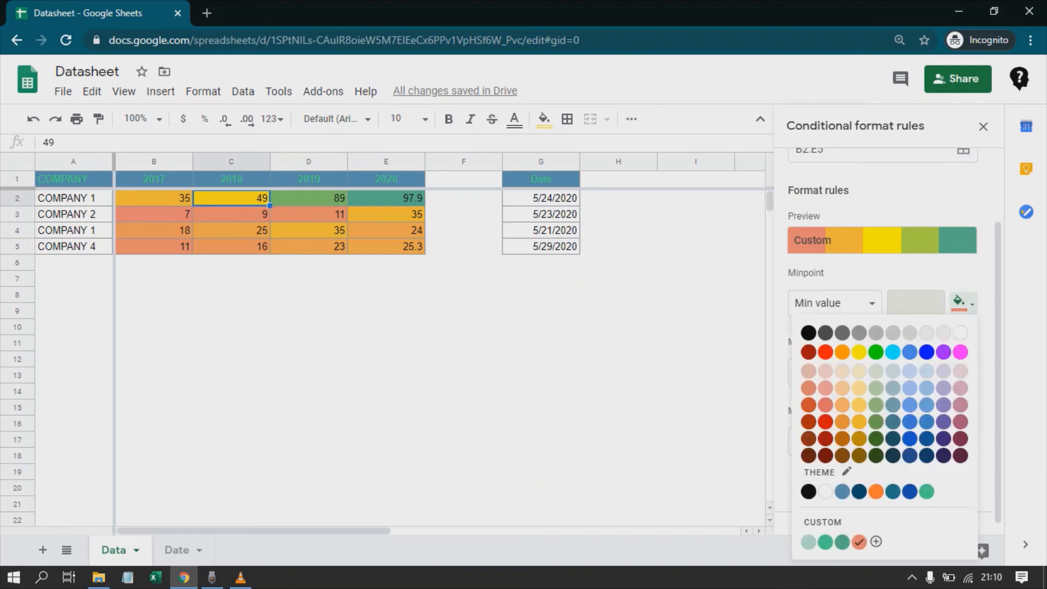
click(959, 333)
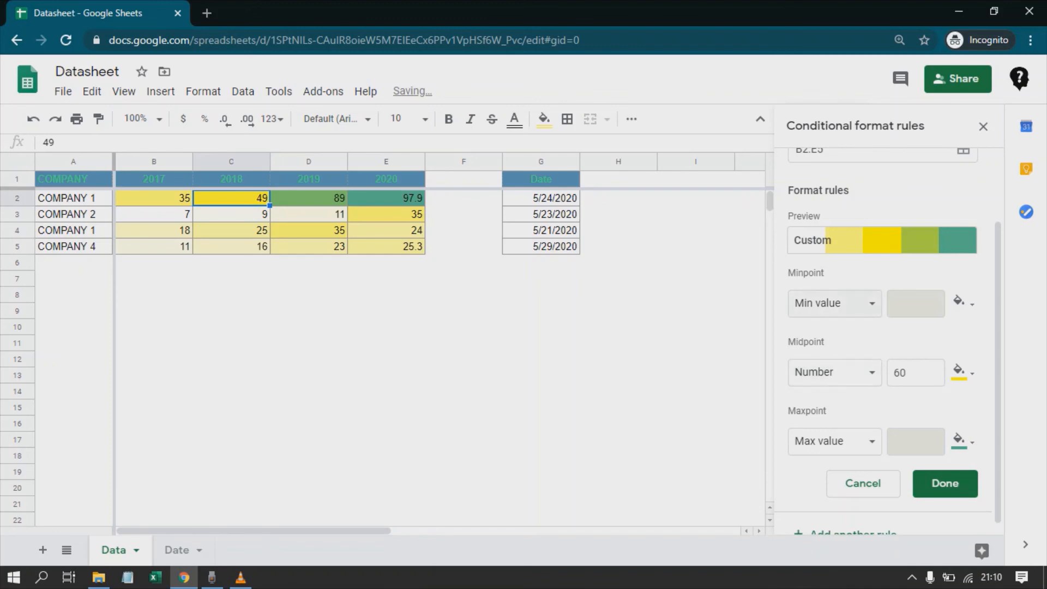
Set the color scale's midpoint to Percentile with a value of 30.
click(835, 303)
click(916, 340)
click(834, 373)
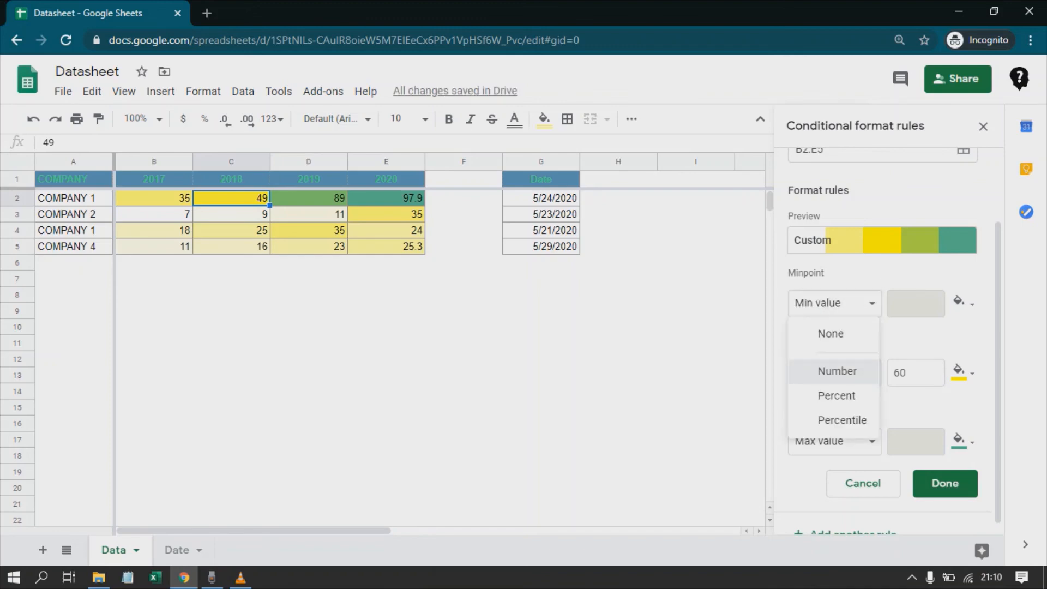
click(823, 420)
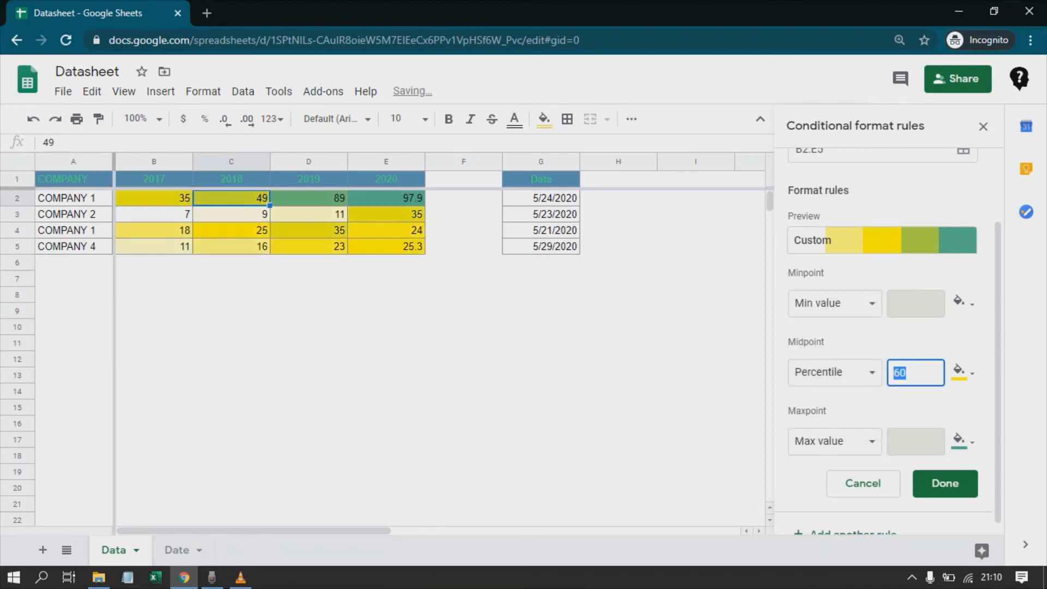
text(30)
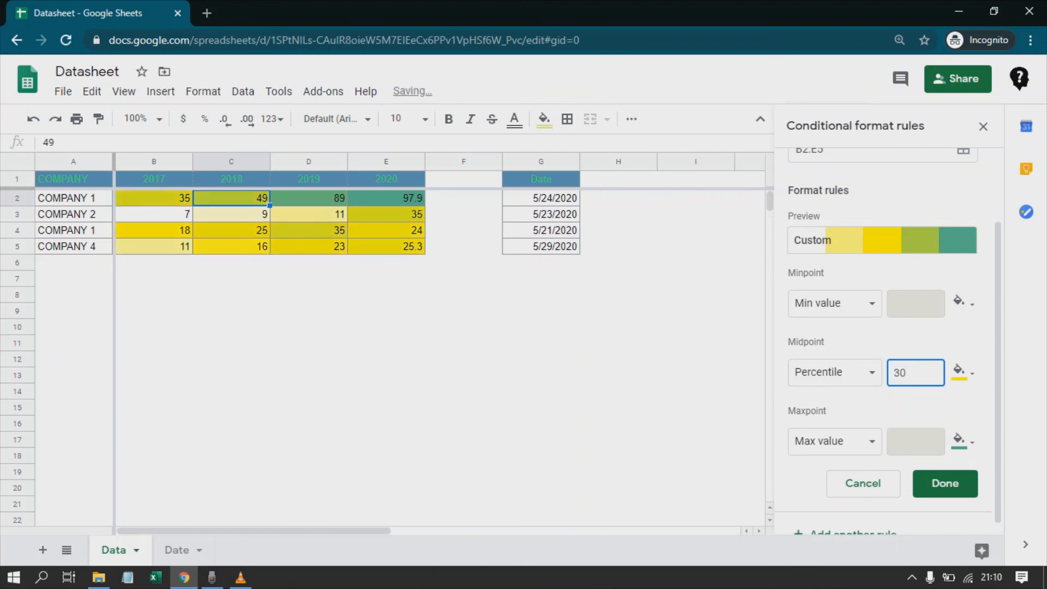
Change the midpoint color to white and check cell D4 in the data.
click(962, 372)
click(959, 134)
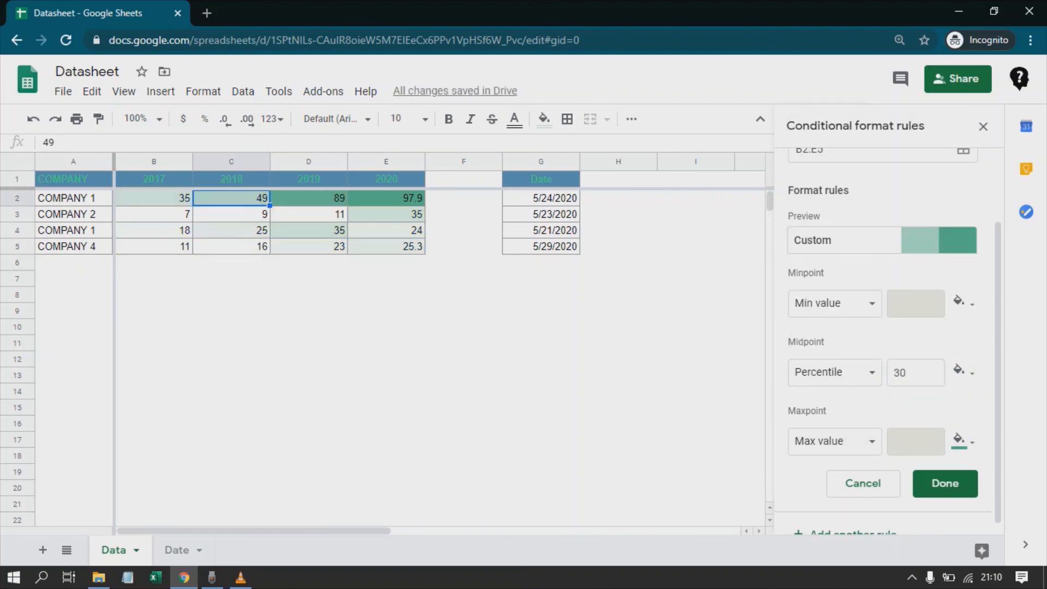
click(308, 231)
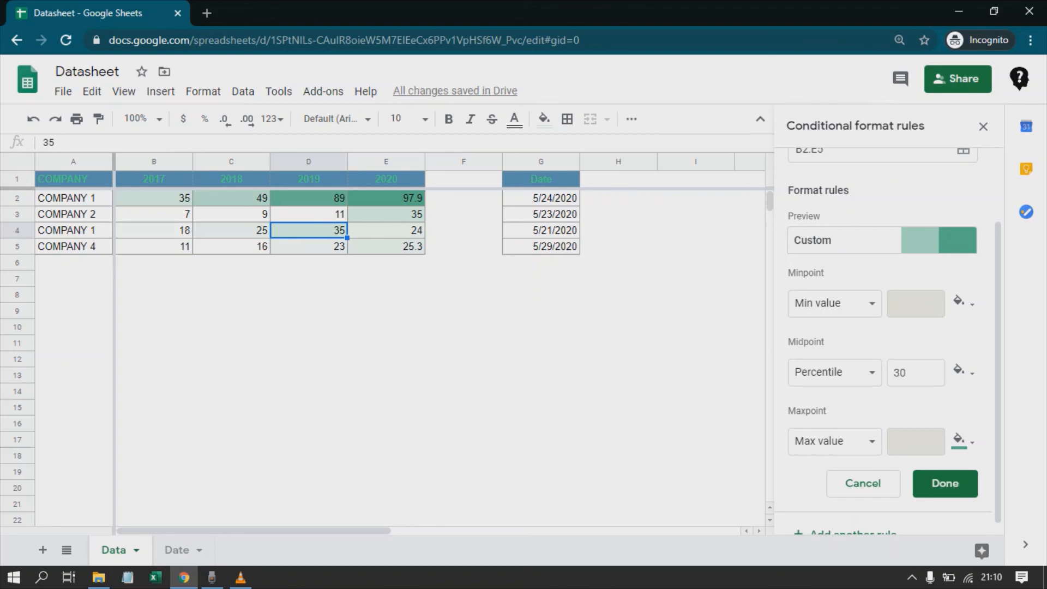
Review the color scale rule's range, preview, and minpoint, midpoint and maxpoint settings.
scroll(888, 341, down, 1)
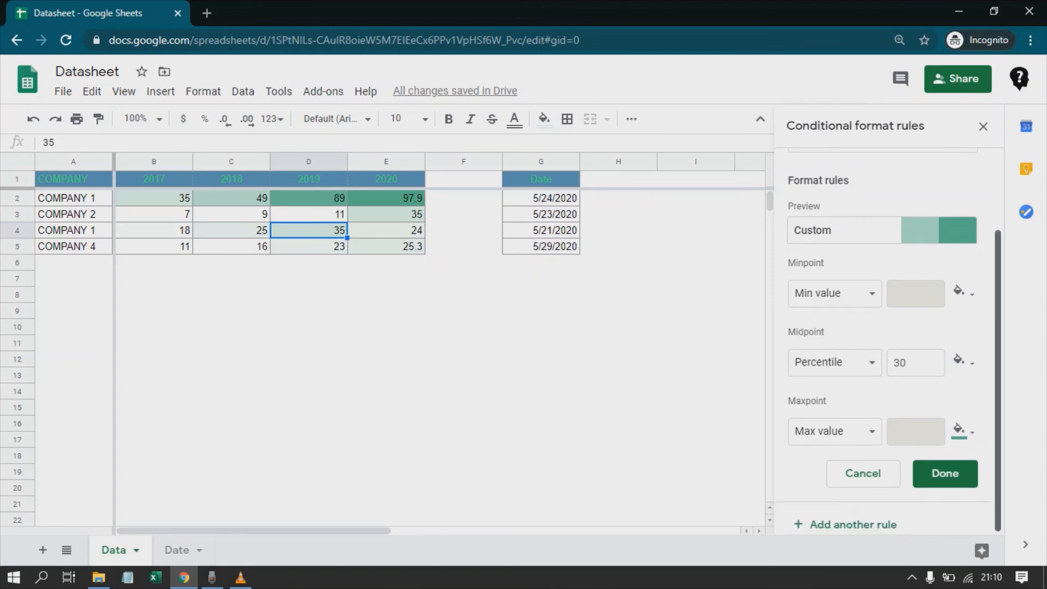
scroll(888, 340, up, 3)
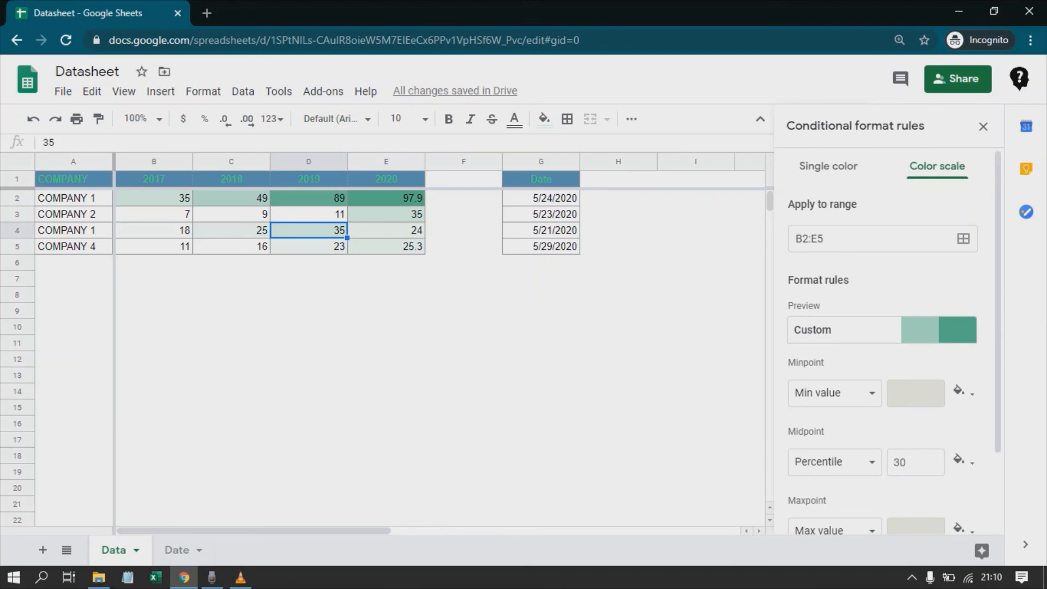
scroll(888, 341, down, 3)
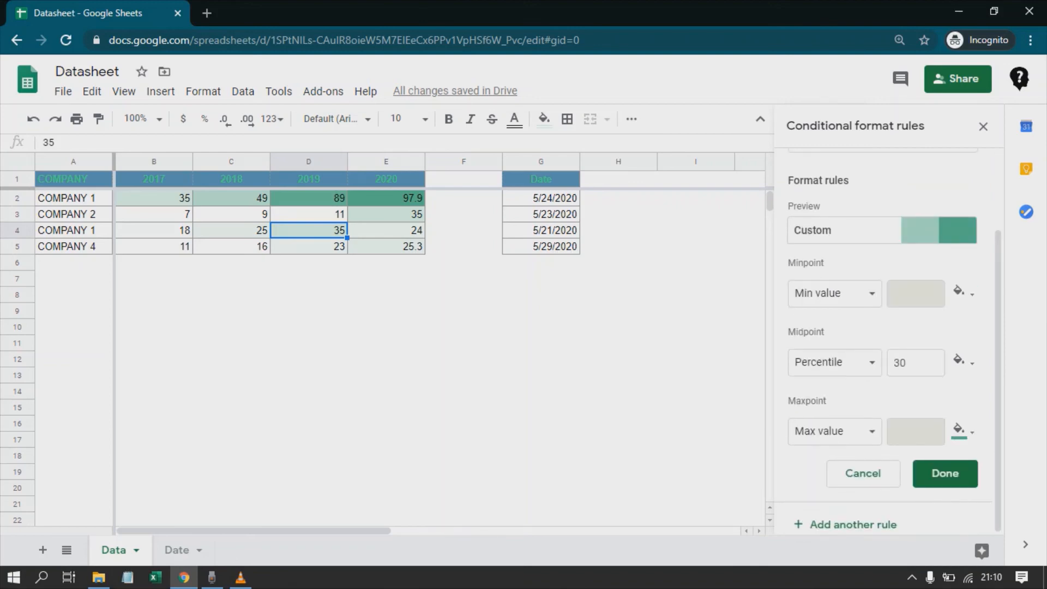
scroll(888, 341, up, 3)
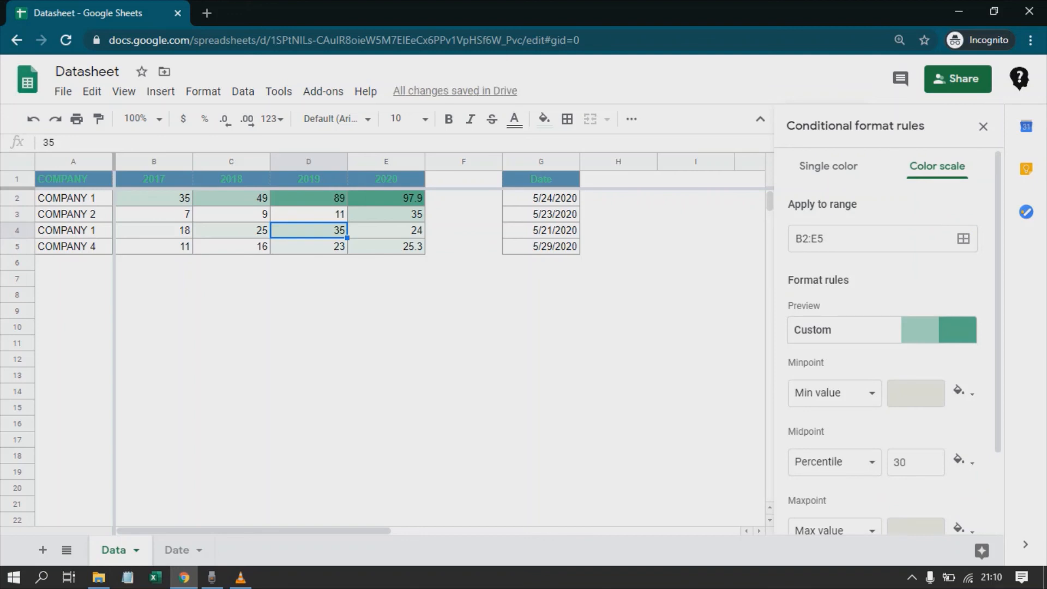
scroll(888, 340, down, 3)
scroll(888, 341, up, 3)
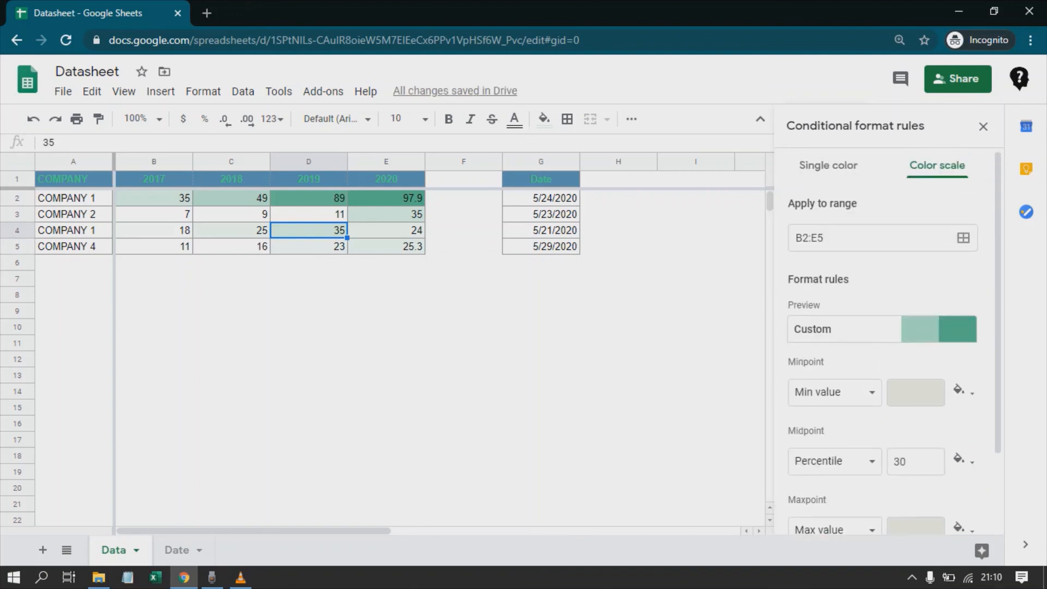
scroll(888, 341, down, 3)
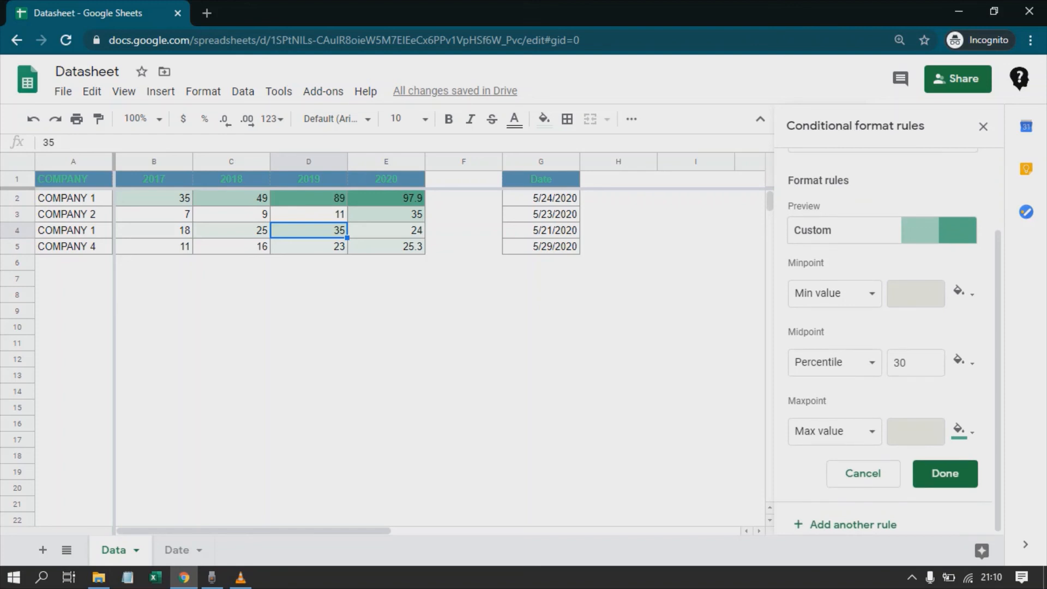
scroll(887, 341, up, 3)
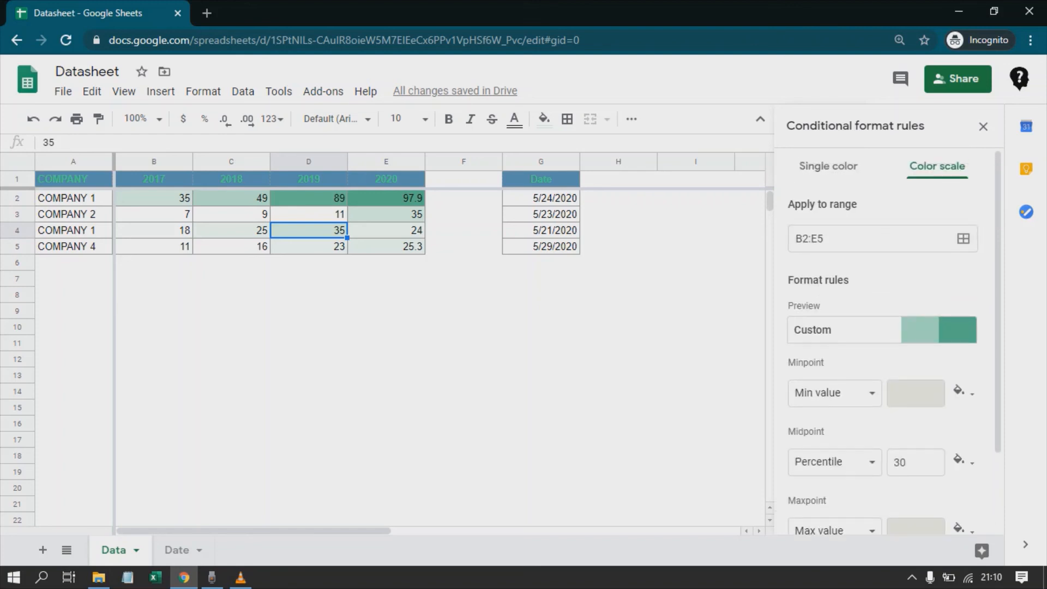
Select an empty cell below the data and close the conditional format rules.
click(618, 294)
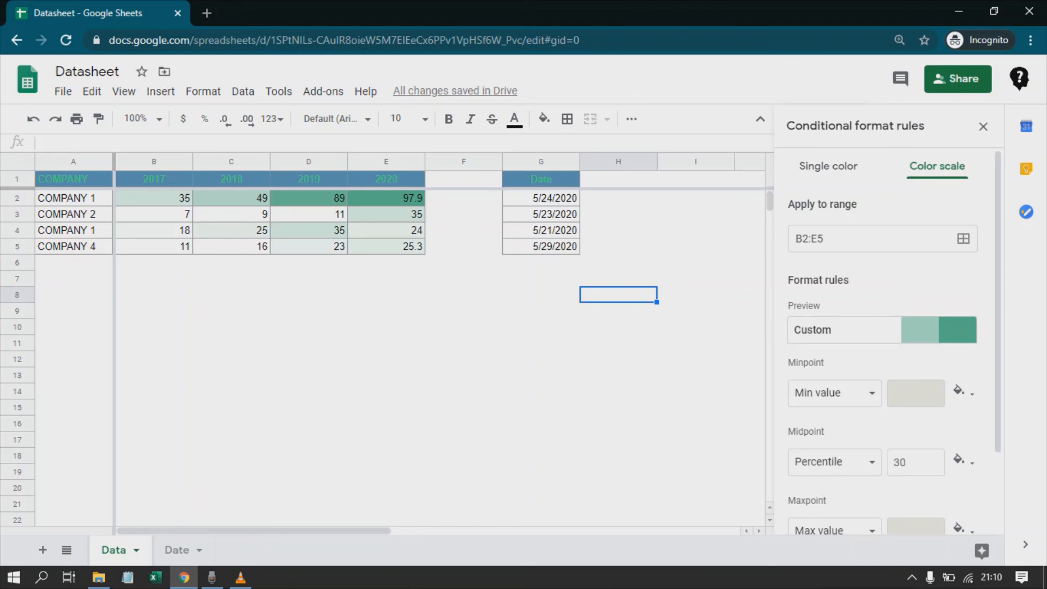
click(308, 311)
click(983, 127)
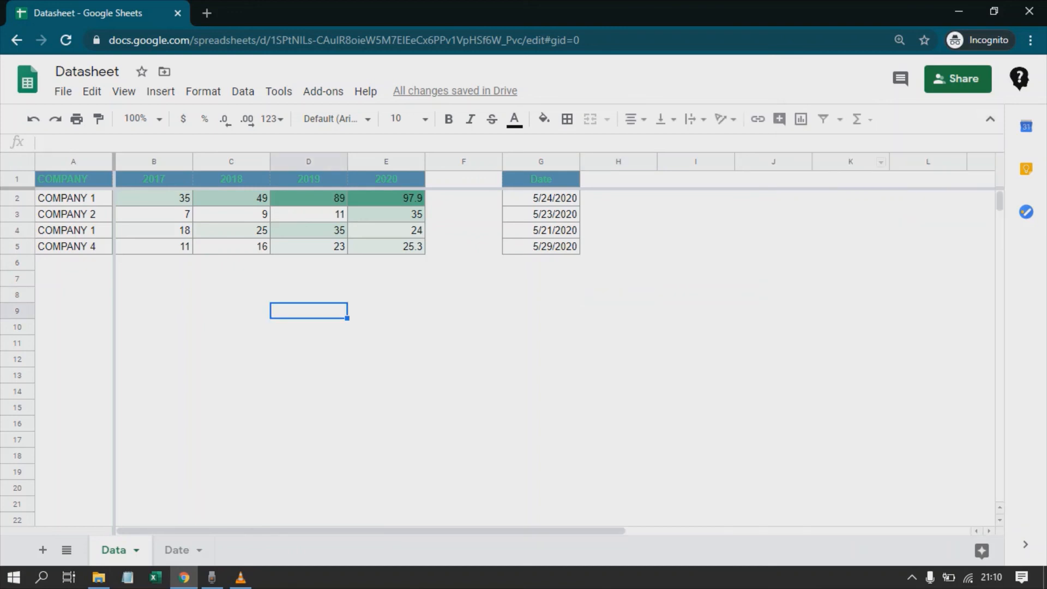